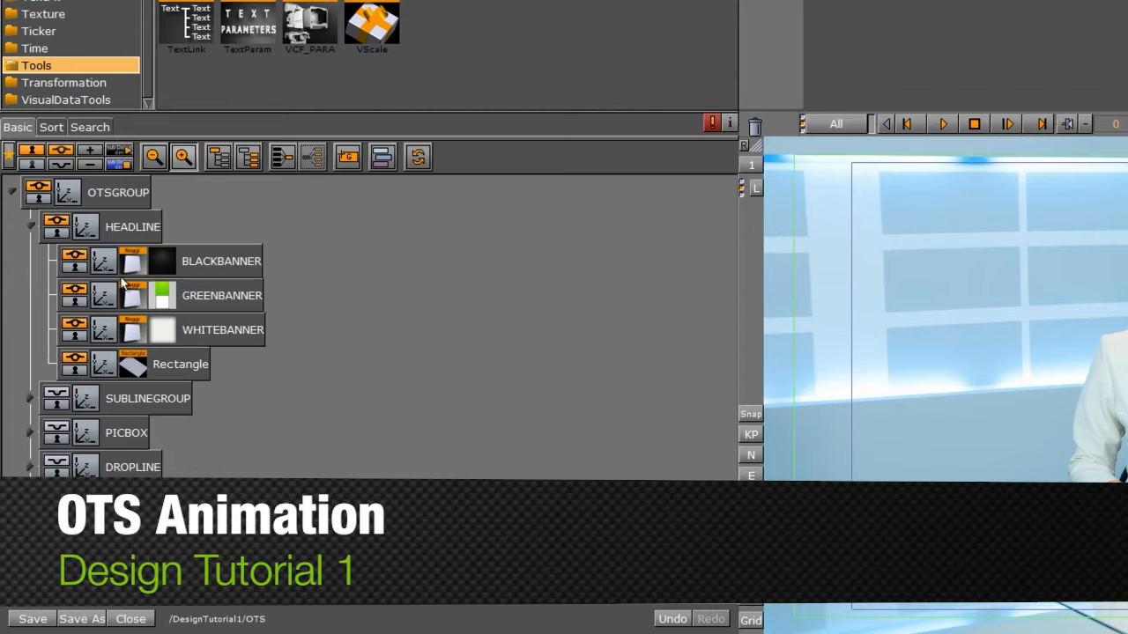
- Hide the Rectangle, WHITEBANNER and GREENBANNER containers in the HEADLINE group
left_click(75, 361)
left_click(75, 327)
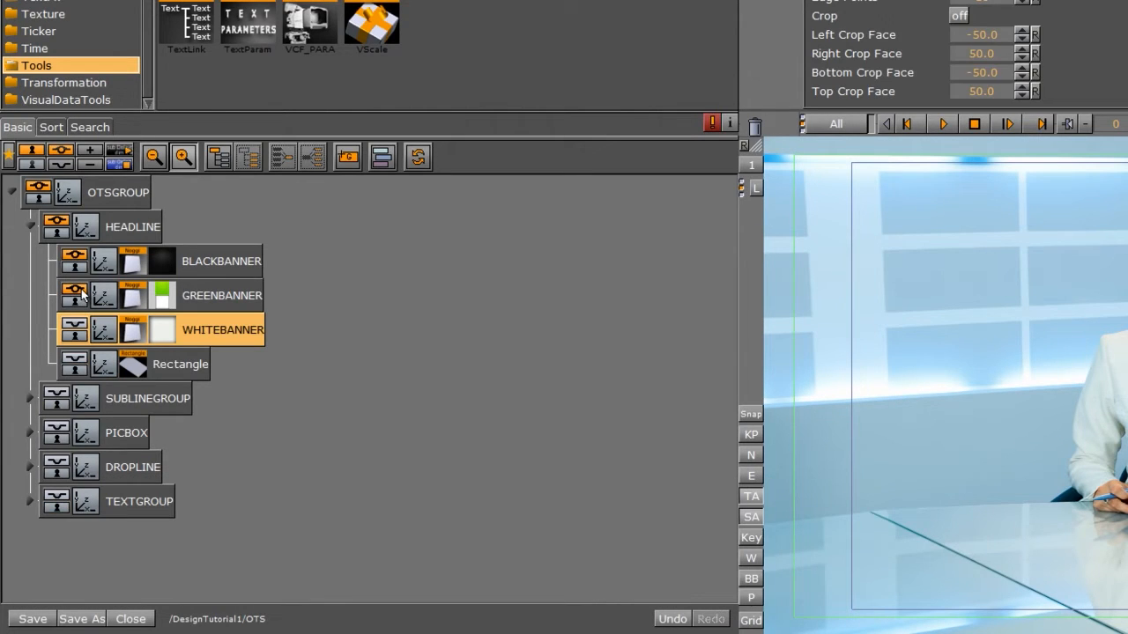
left_click(81, 289)
- Keyframe BLACKBANNER sliding in from off screen, from X position 520 at frame 0 to its existing position at frame 20
left_click(103, 265)
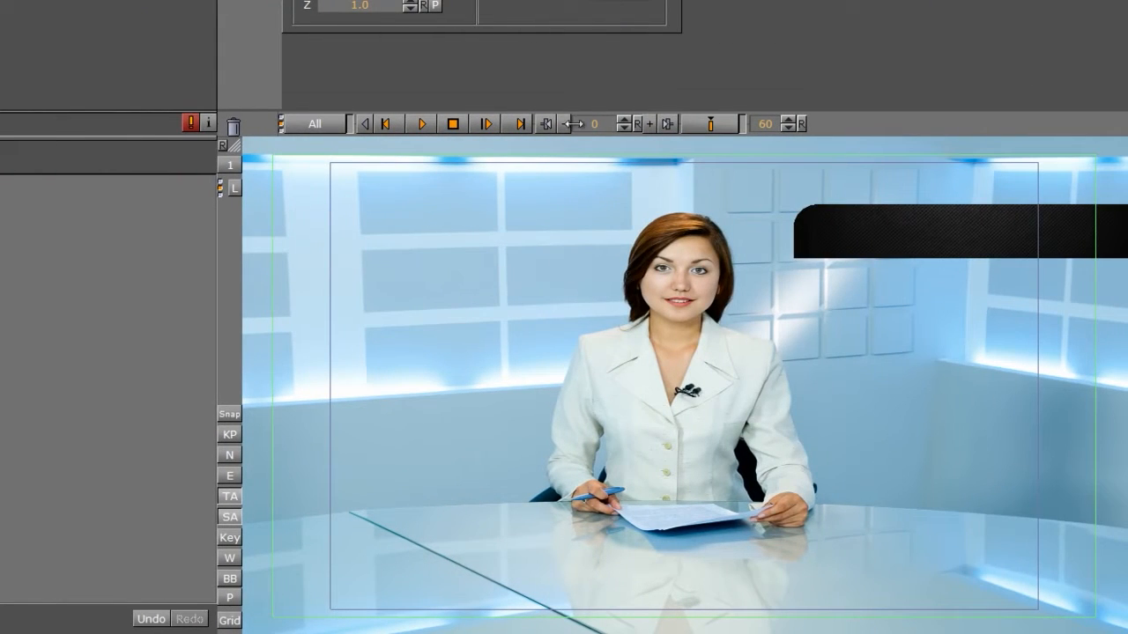
left_click_drag(573, 123, 591, 126)
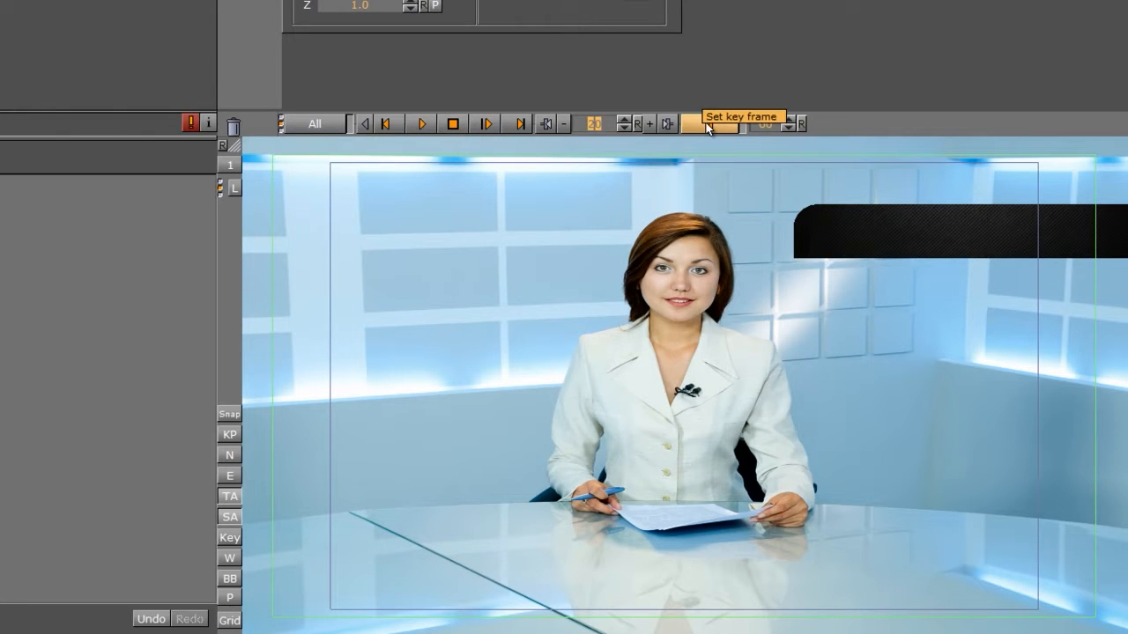
left_click_drag(598, 126, 529, 127)
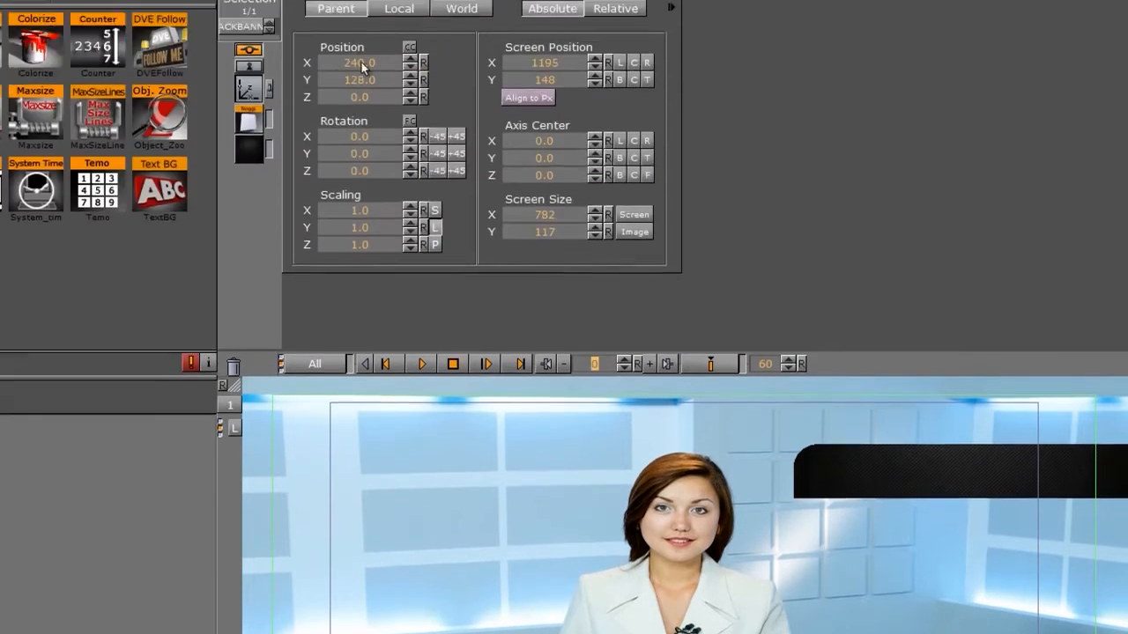
left_click_drag(362, 66, 577, 76)
left_click_drag(577, 128, 588, 129)
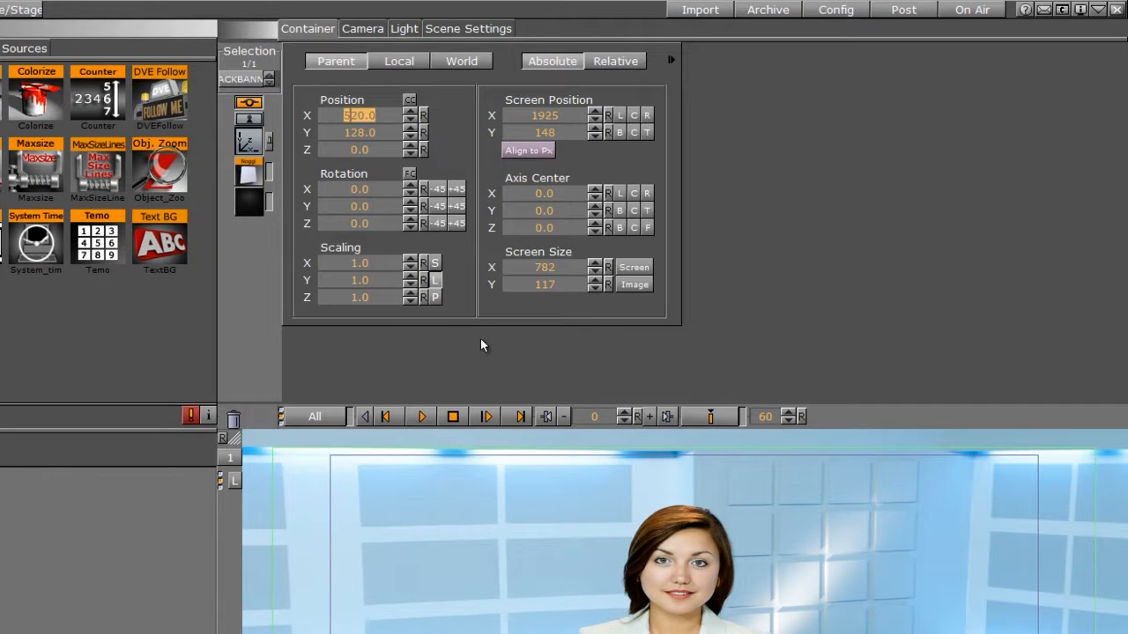
left_click(705, 418)
left_click(705, 417)
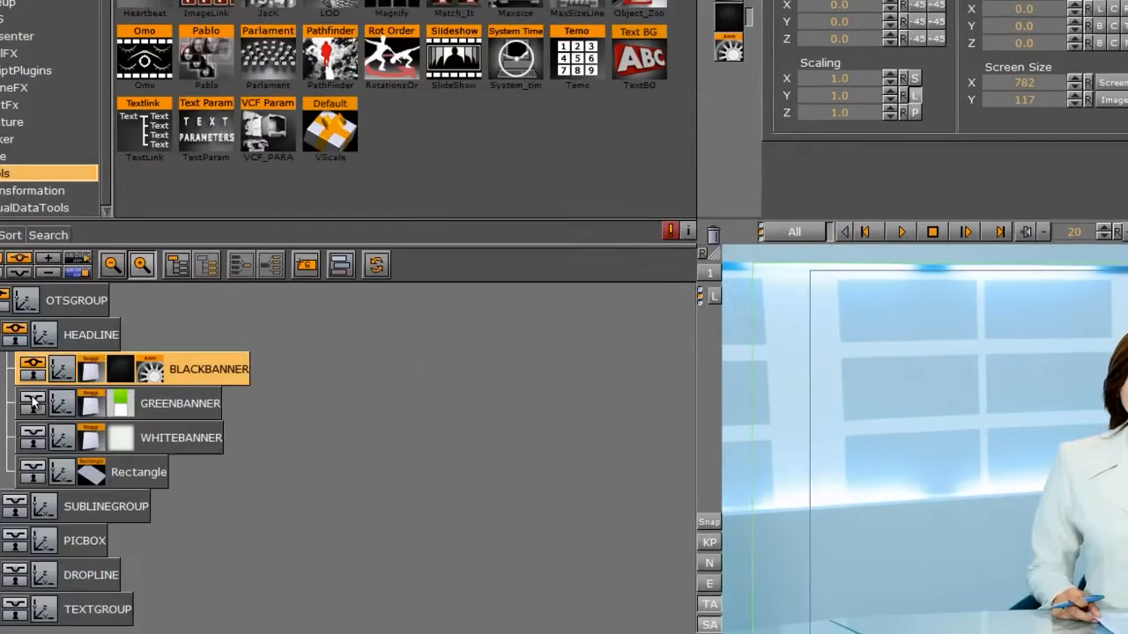
- Show GREENBANNER and keyframe its slide-in from X position 512 at frame 3 to its existing position at frame 25
left_click(105, 393)
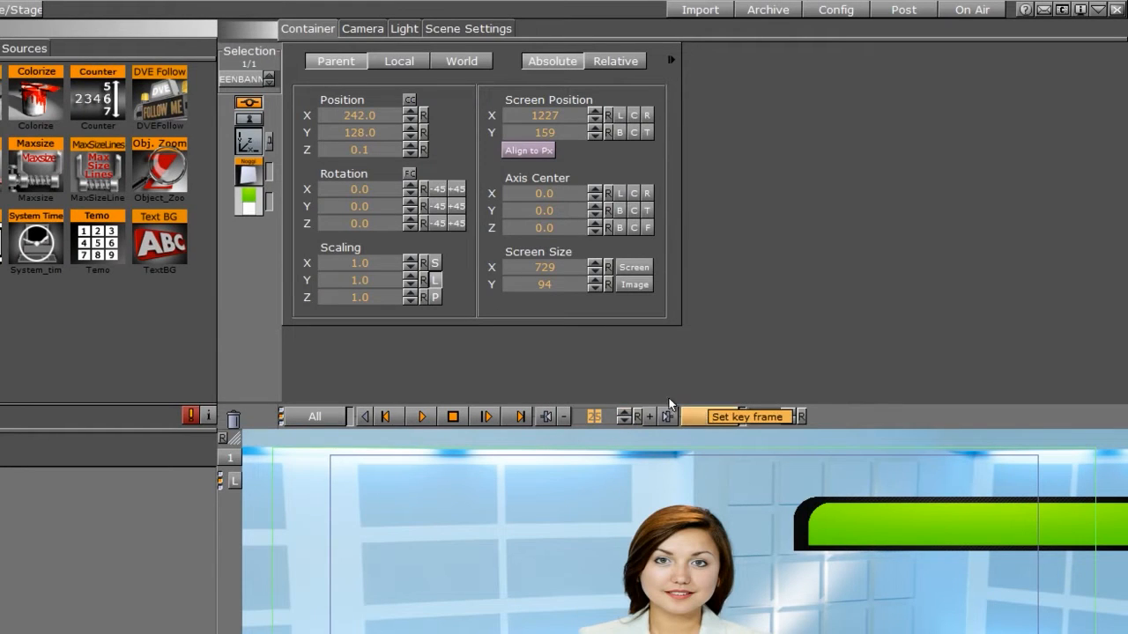
left_click_drag(599, 417, 530, 418)
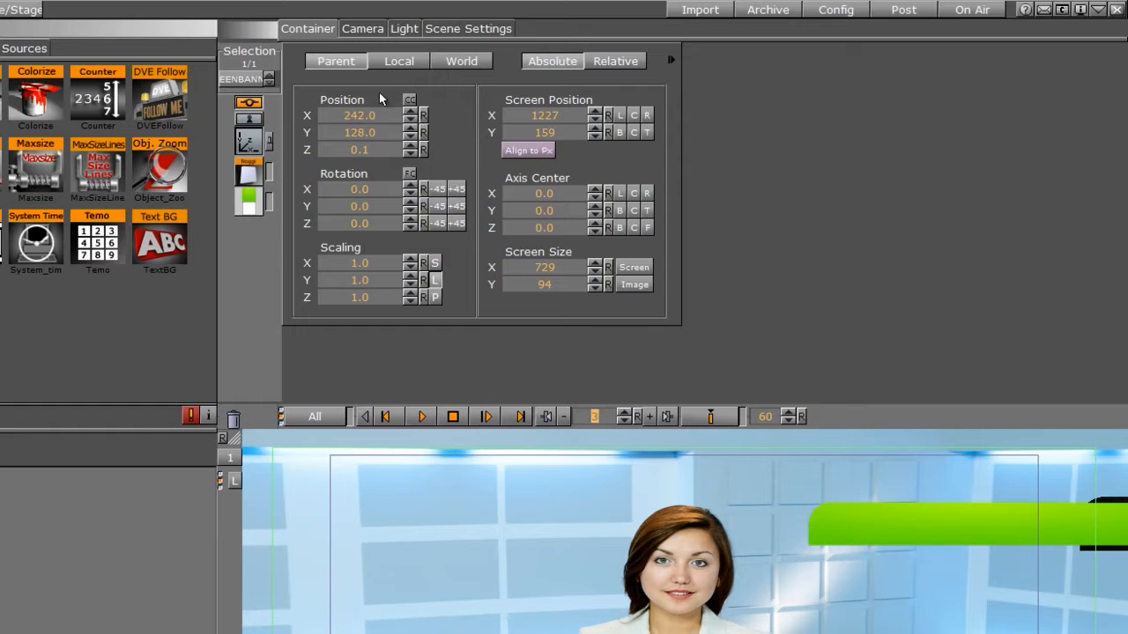
left_click_drag(353, 115, 572, 132)
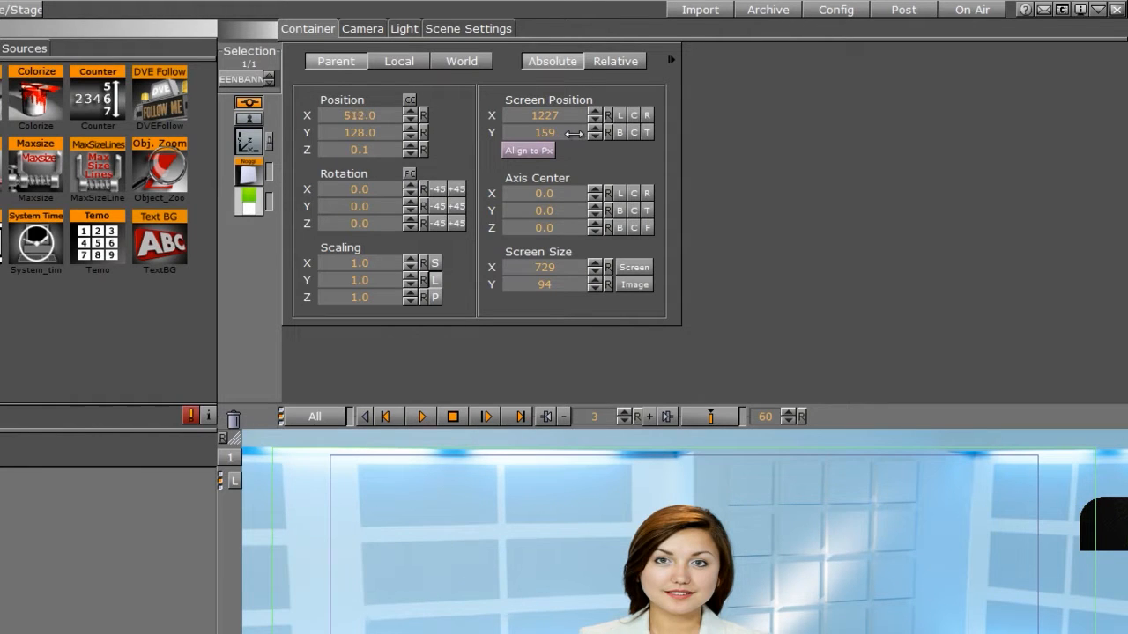
left_click(710, 418)
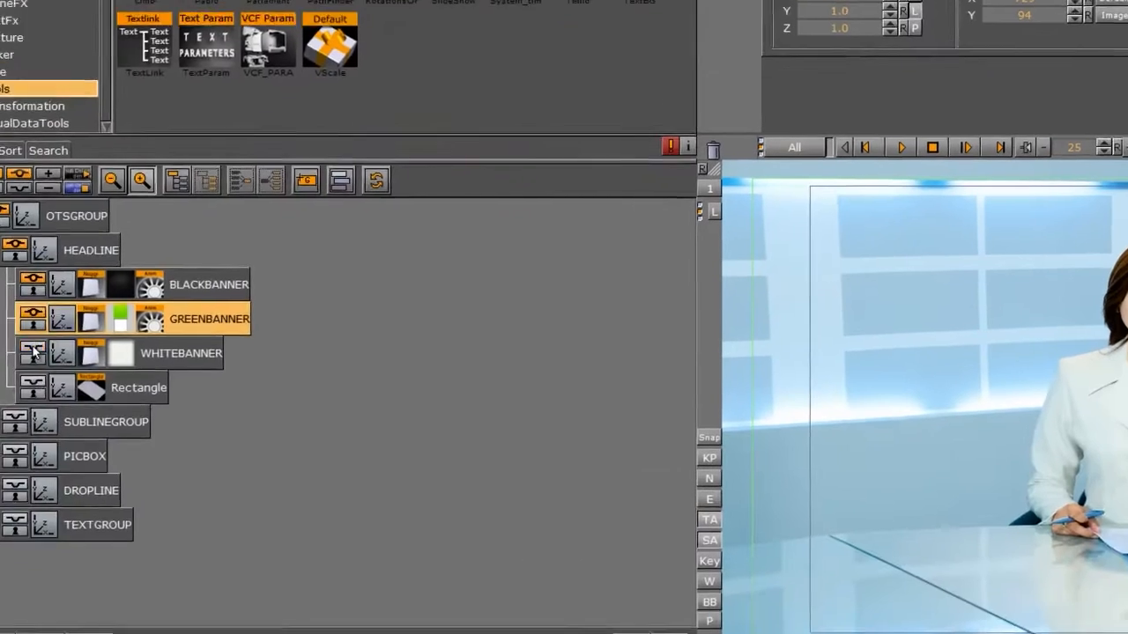
- Show WHITEBANNER and set a keyframe for its on-screen position at frame 30
left_click(75, 325)
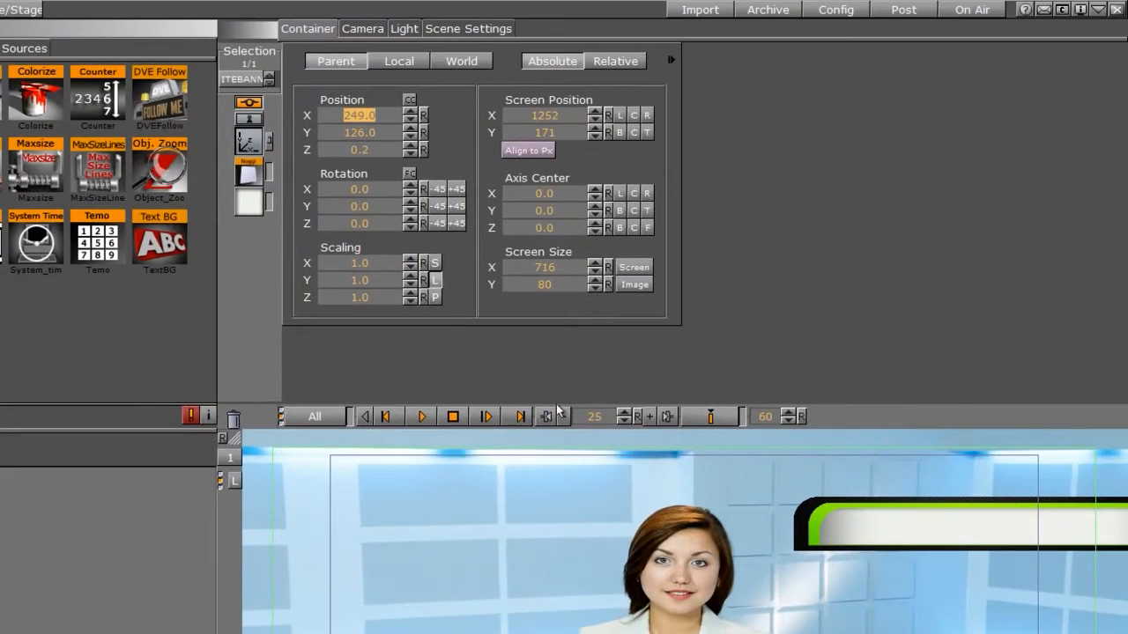
double_click(588, 421)
type("30")
key("Return")
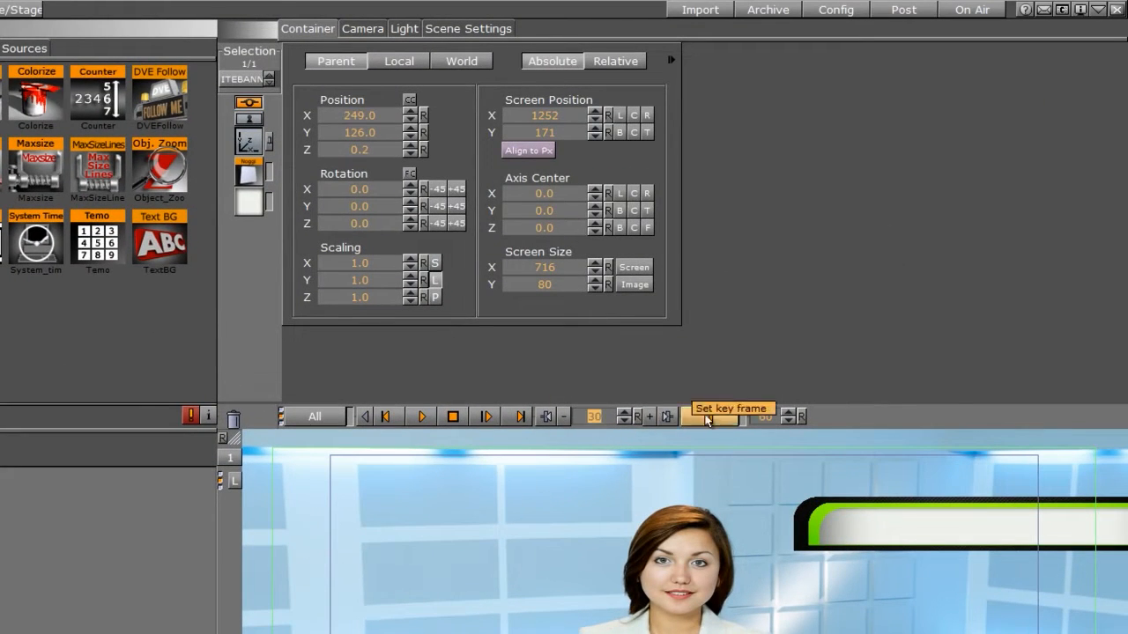
left_click(716, 419)
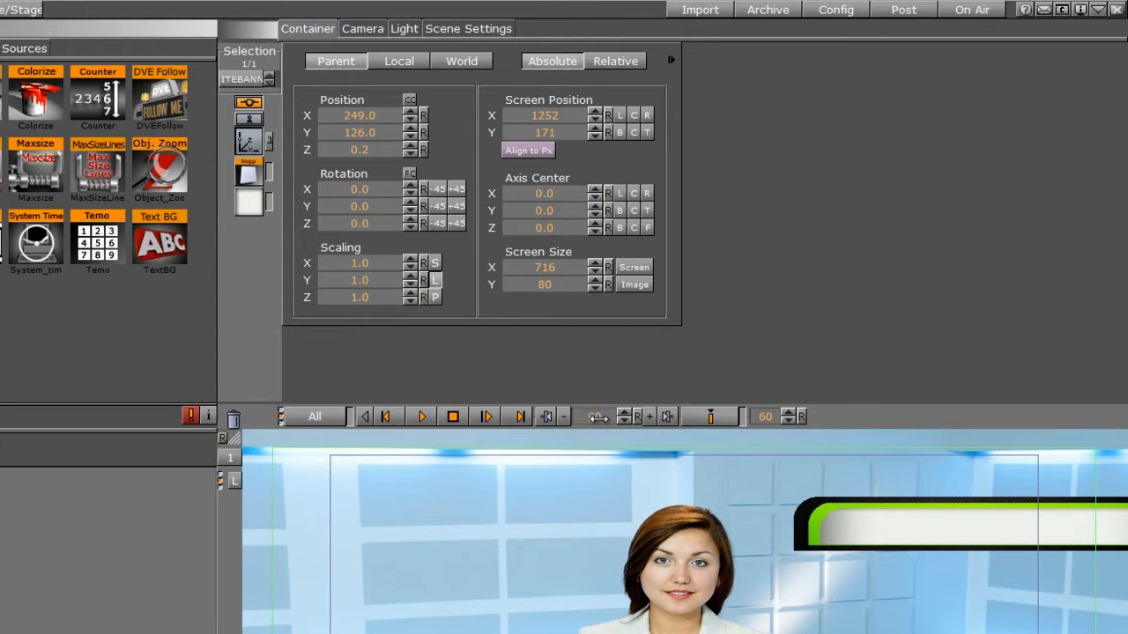
- Keyframe WHITEBANNER's off-screen starting position at frame 4 with X set to 512
left_click_drag(599, 418, 523, 417)
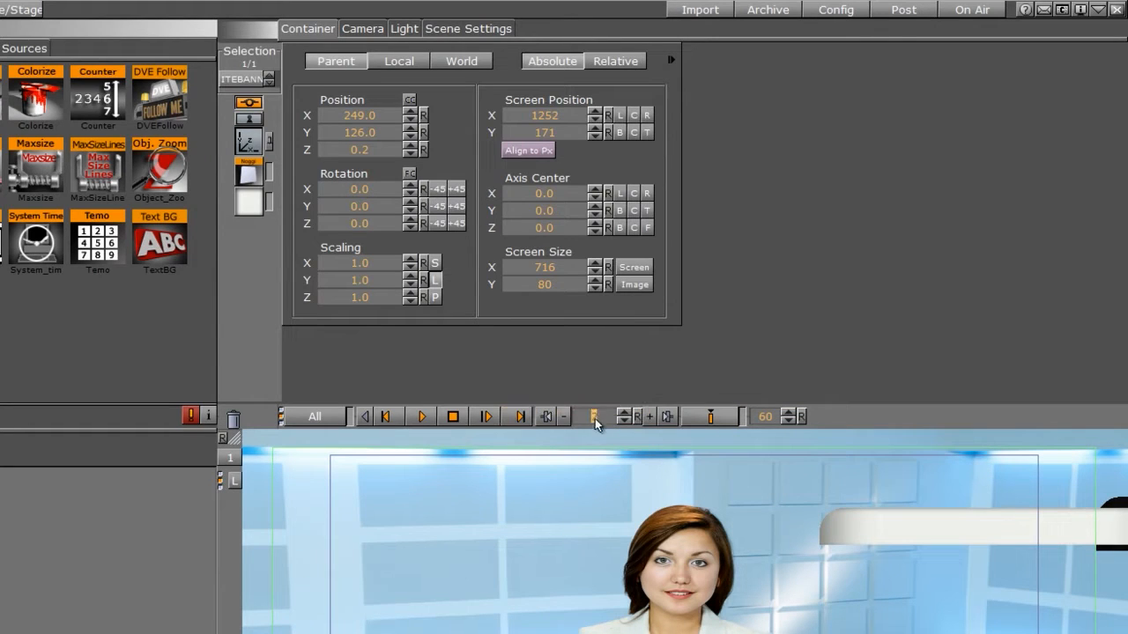
left_click_drag(594, 418, 598, 418)
left_click_drag(348, 115, 572, 123)
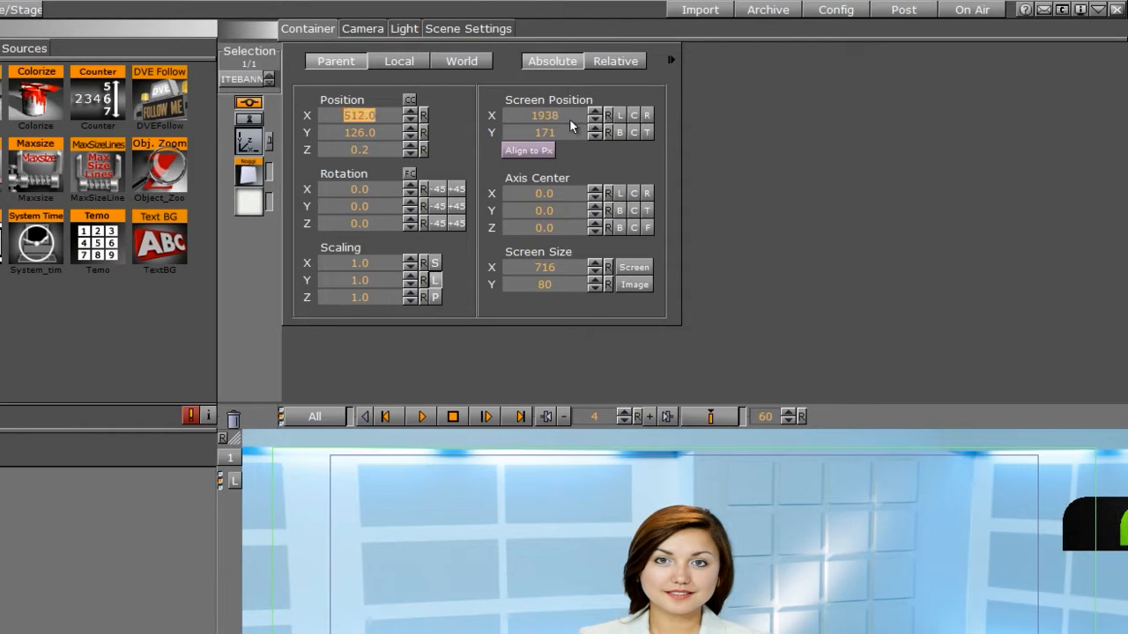
left_click(708, 418)
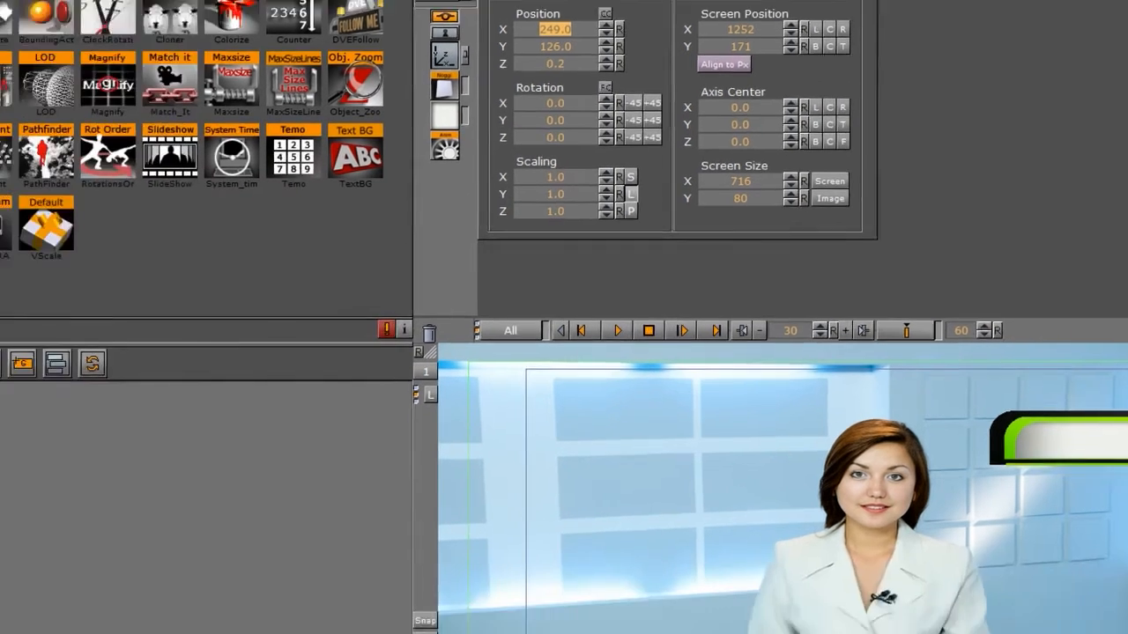
- Show the HEADLINE Rectangle, keyframe its slide-in from X position 503 at frame 9 to its existing position at frame 35, and preview it
left_click(135, 429)
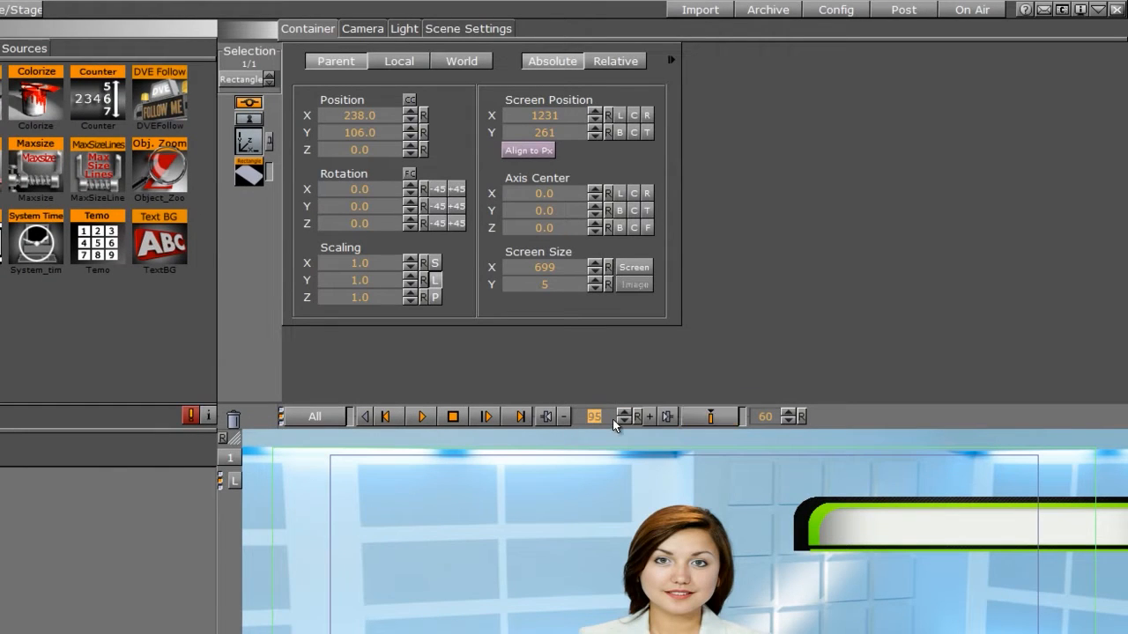
left_click_drag(601, 421, 531, 423)
left_click_drag(326, 116, 557, 144)
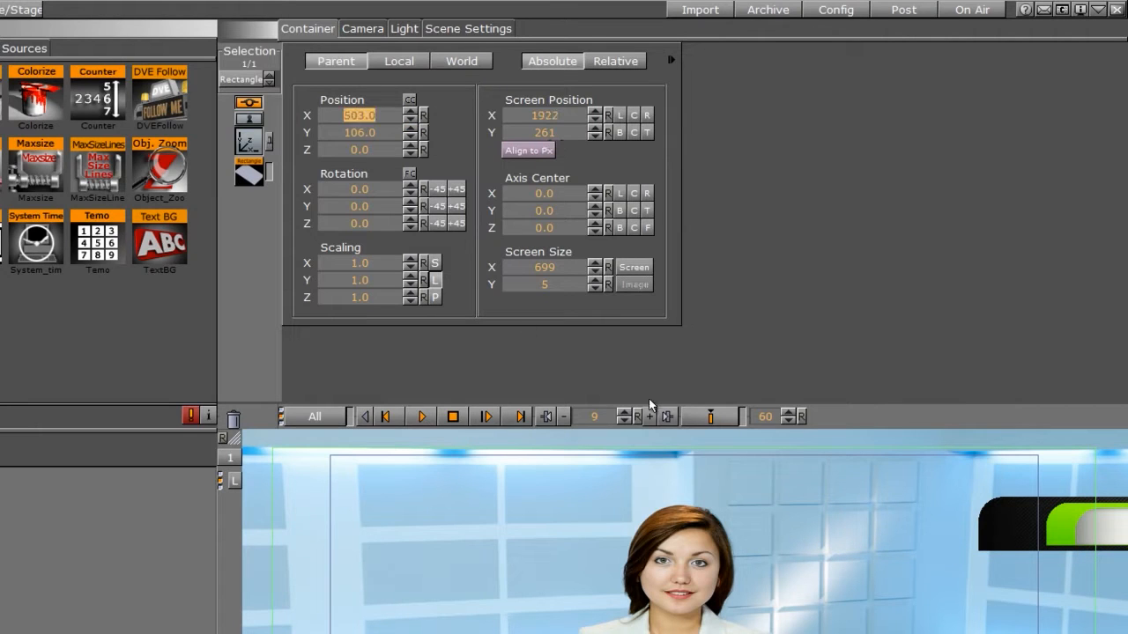
left_click(701, 418)
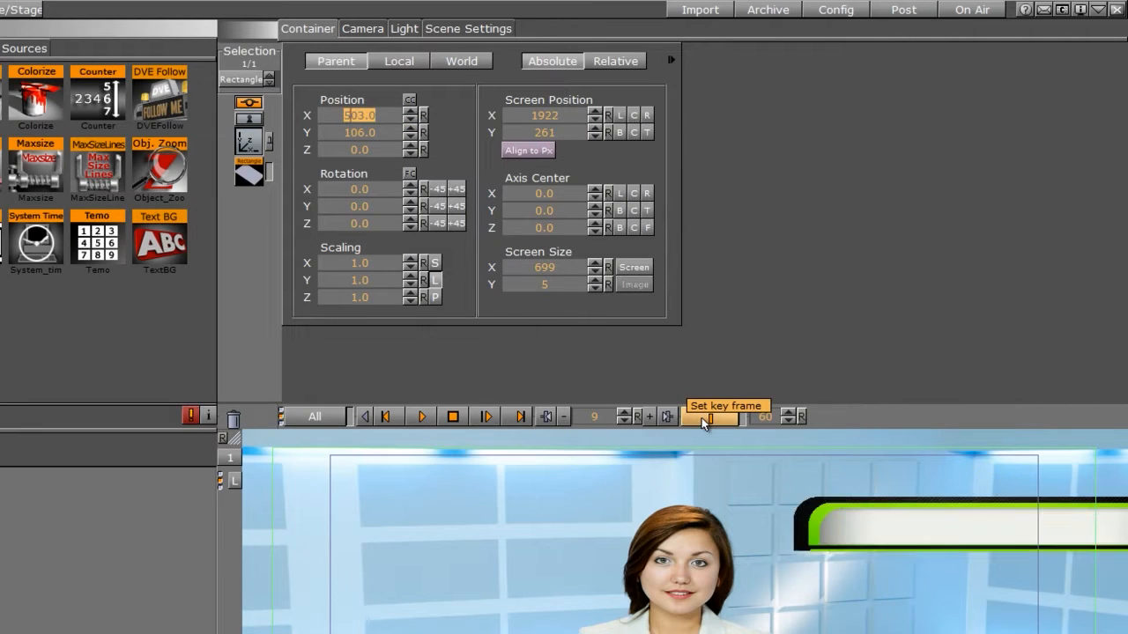
left_click(424, 417)
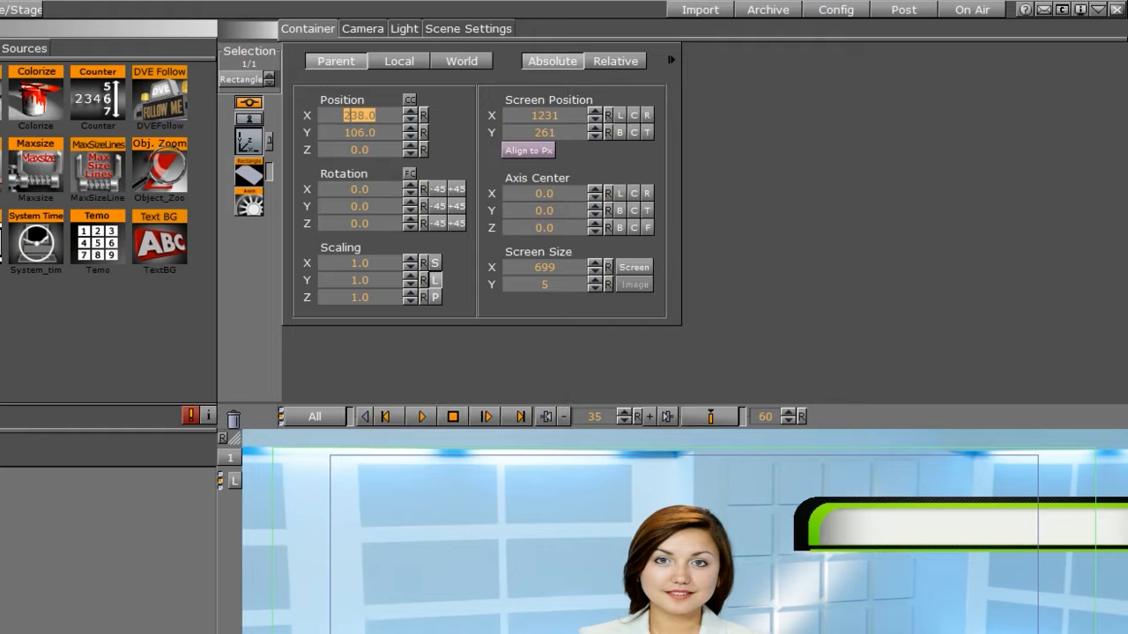
- Show SUBLINEGROUP and keyframe its slide-in from X position 285 at frame 9 to its existing position at the end
left_click(29, 226)
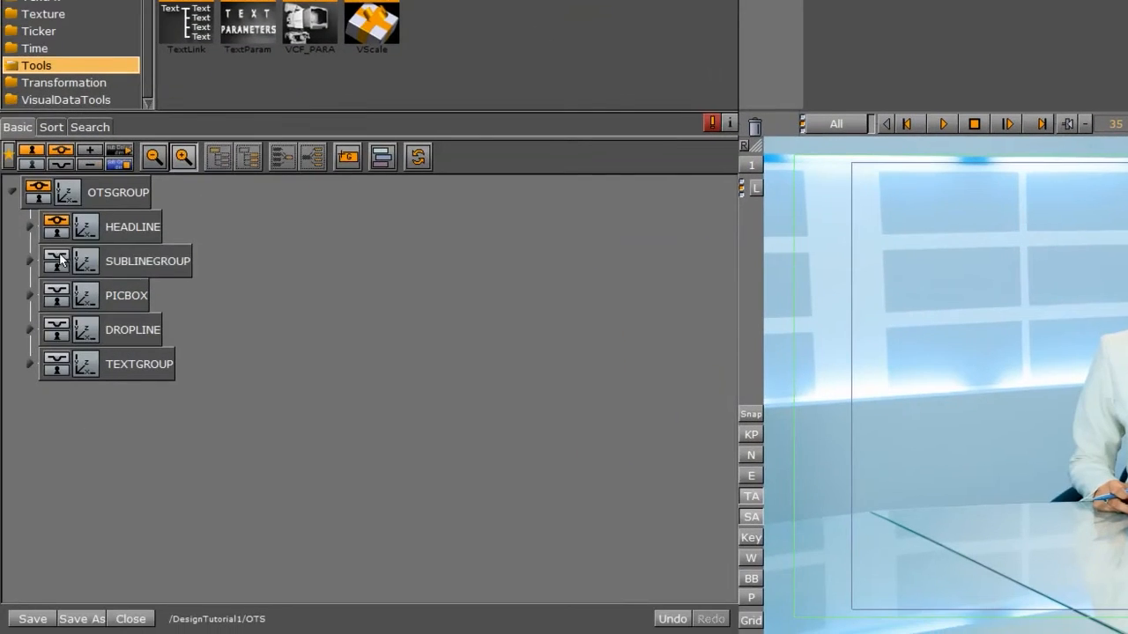
left_click(60, 259)
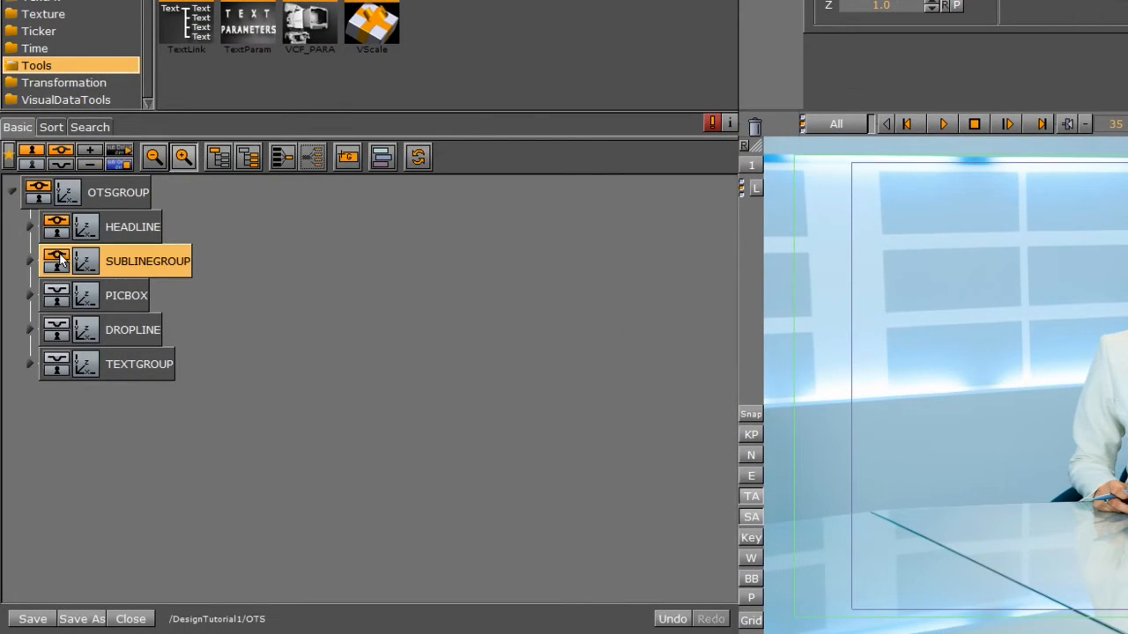
left_click(29, 262)
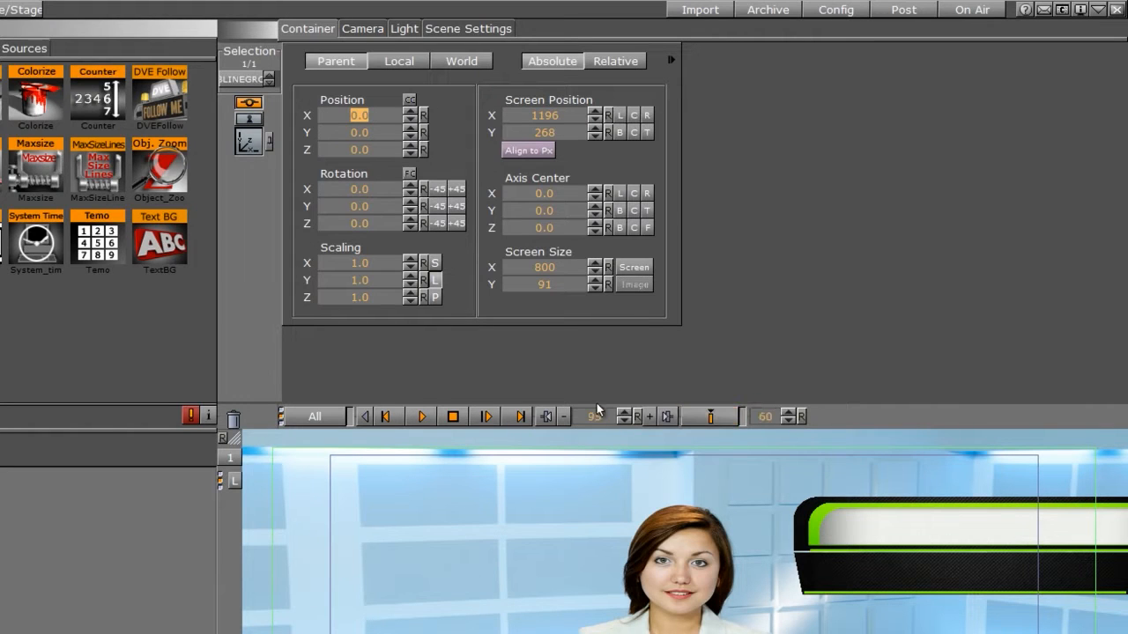
left_click(521, 417)
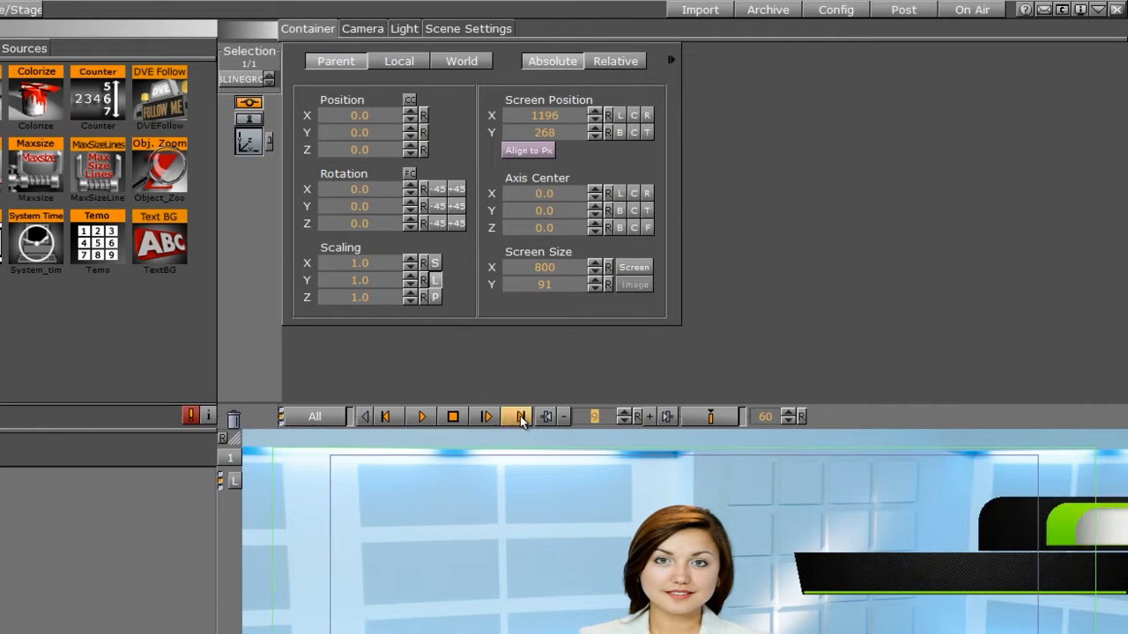
left_click_drag(331, 115, 574, 128)
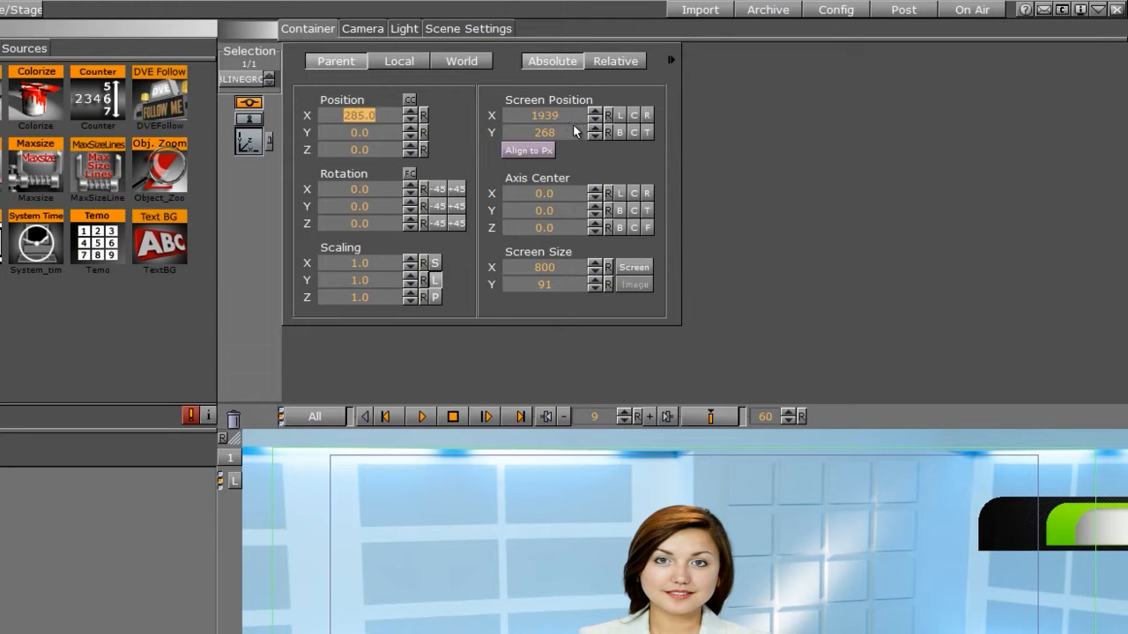
left_click(698, 418)
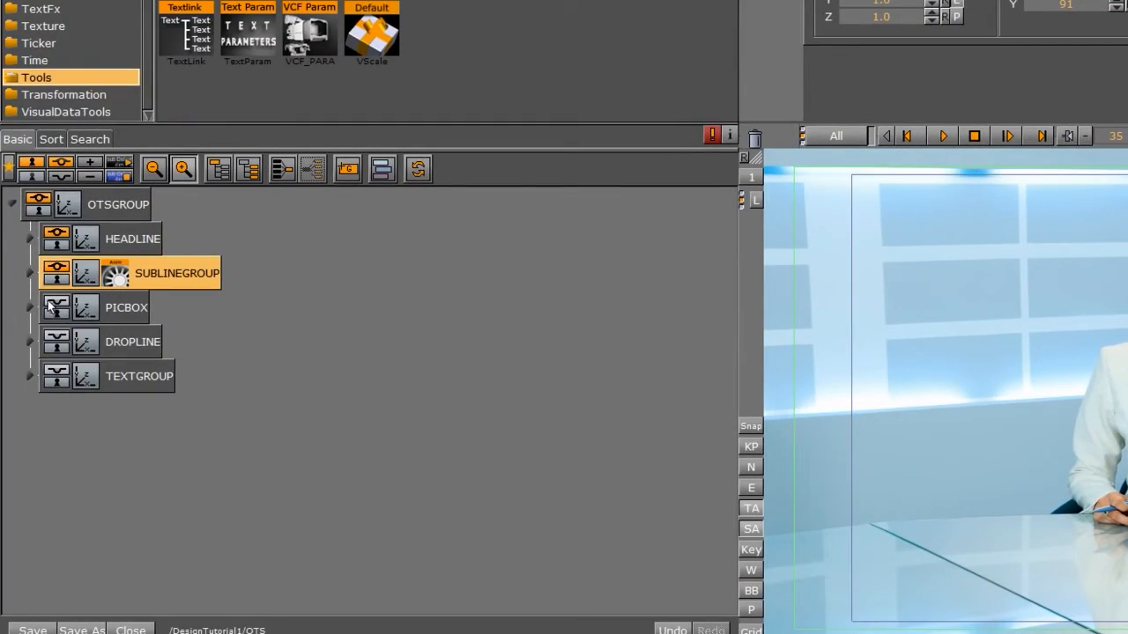
- Make the PICBOX group visible and hide its picture Rectangle
left_click(50, 303)
left_click(30, 307)
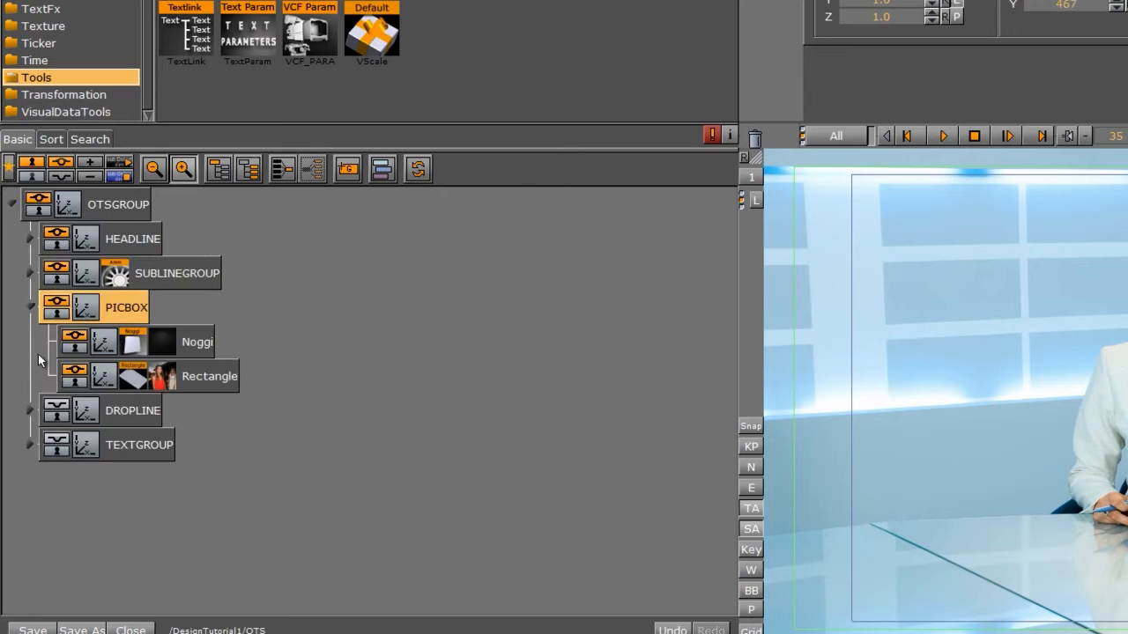
left_click(71, 374)
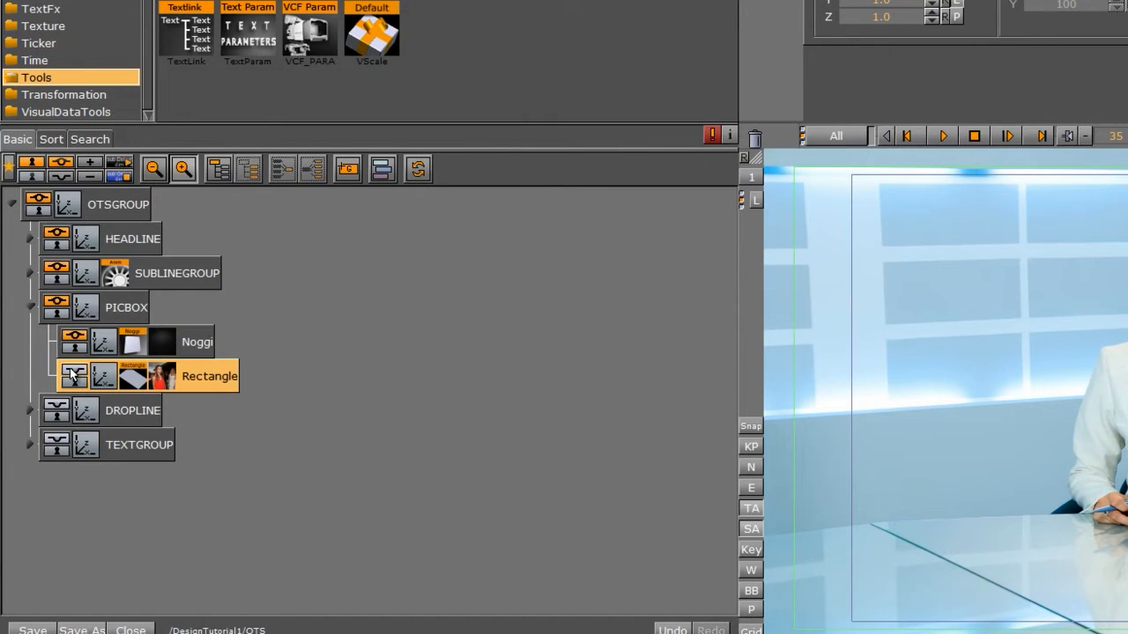
- Rename the Noggi container in PICBOX to picback
double_click(194, 342)
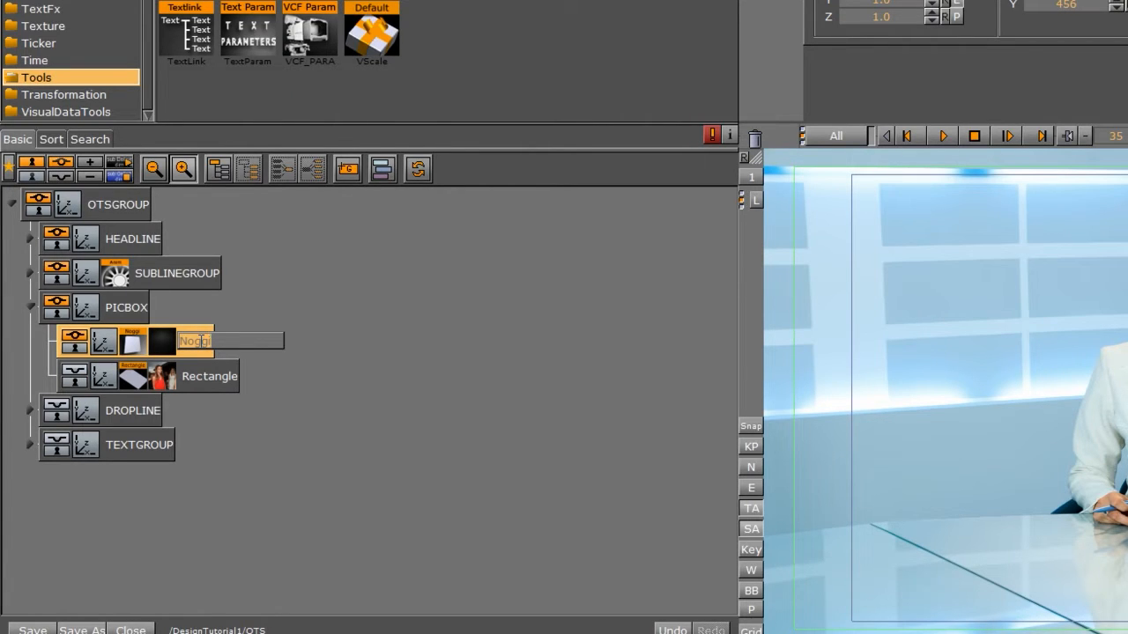
type("picback")
key("Return")
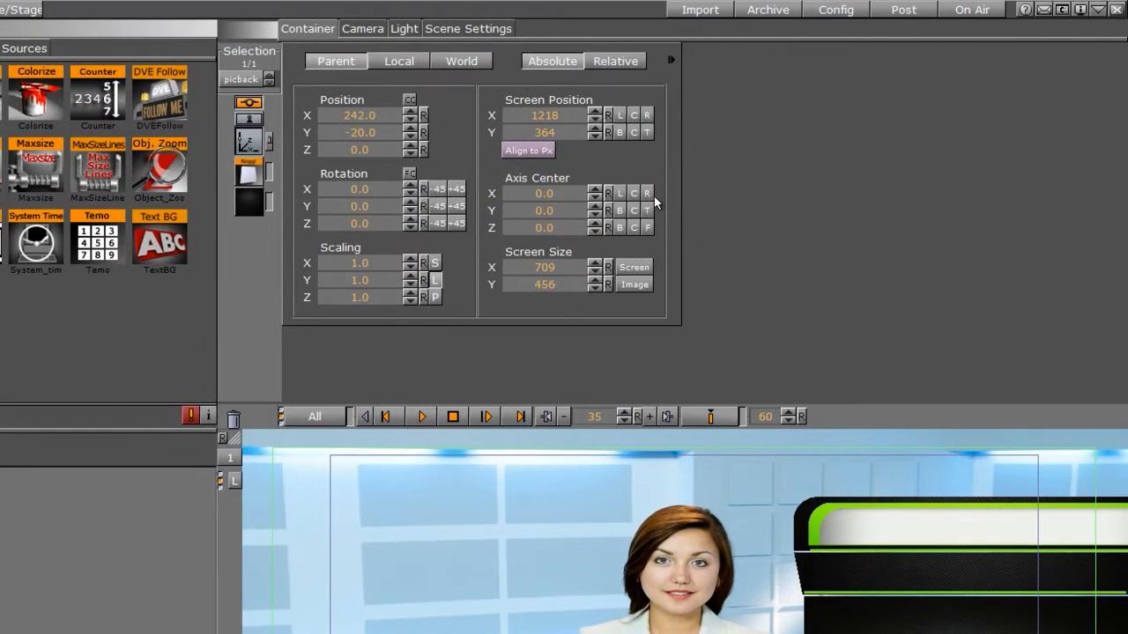
- Set picback's axis center to its right and top edges and keyframe its scaling from 0 at frame 3 to 1 at frame 43
left_click(648, 194)
left_click(646, 209)
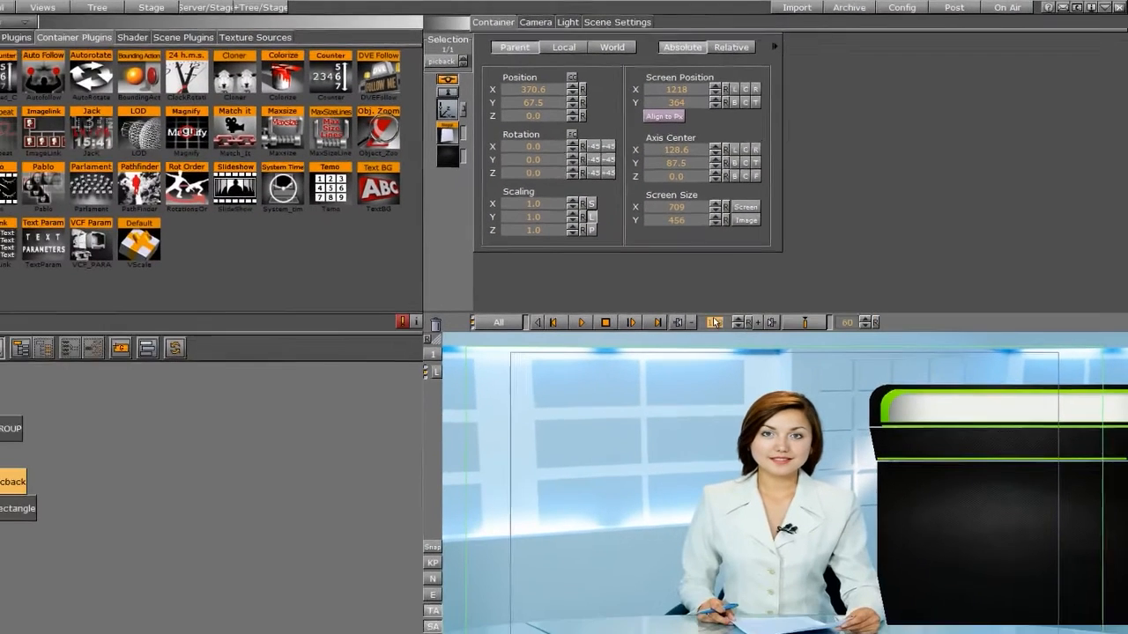
left_click_drag(594, 417, 509, 416)
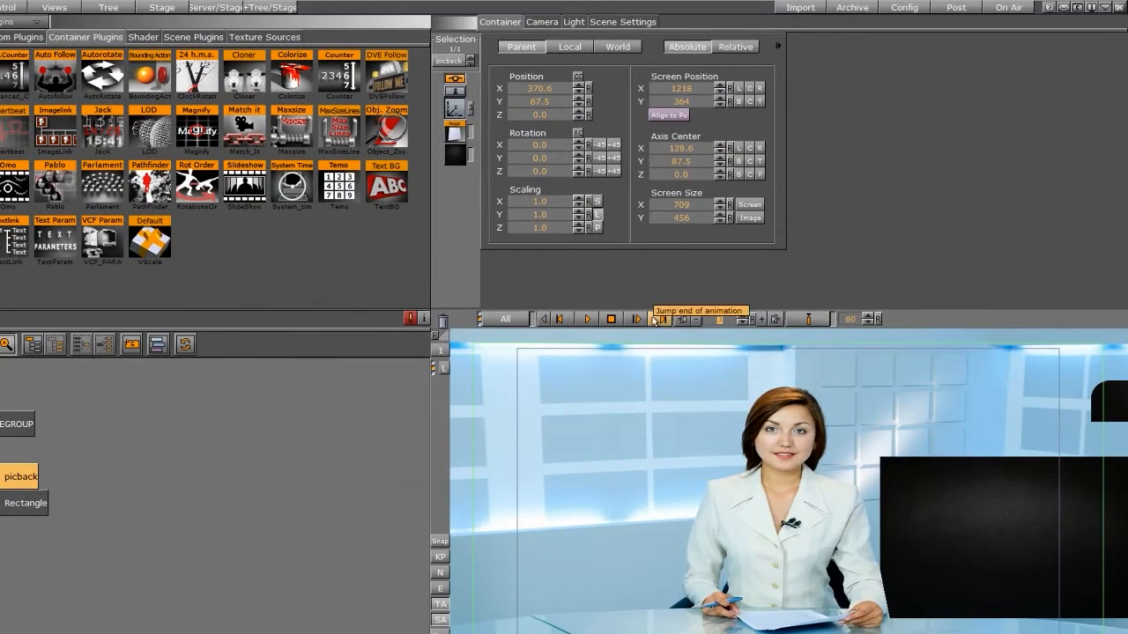
left_click_drag(555, 198, 466, 203)
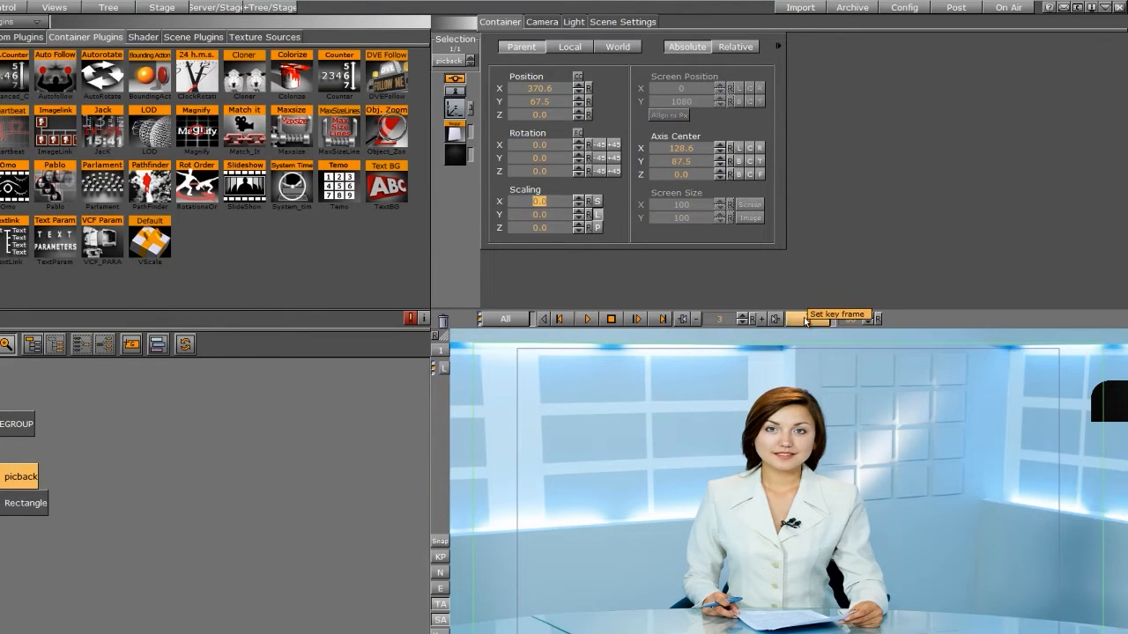
left_click(775, 319)
left_click(590, 319)
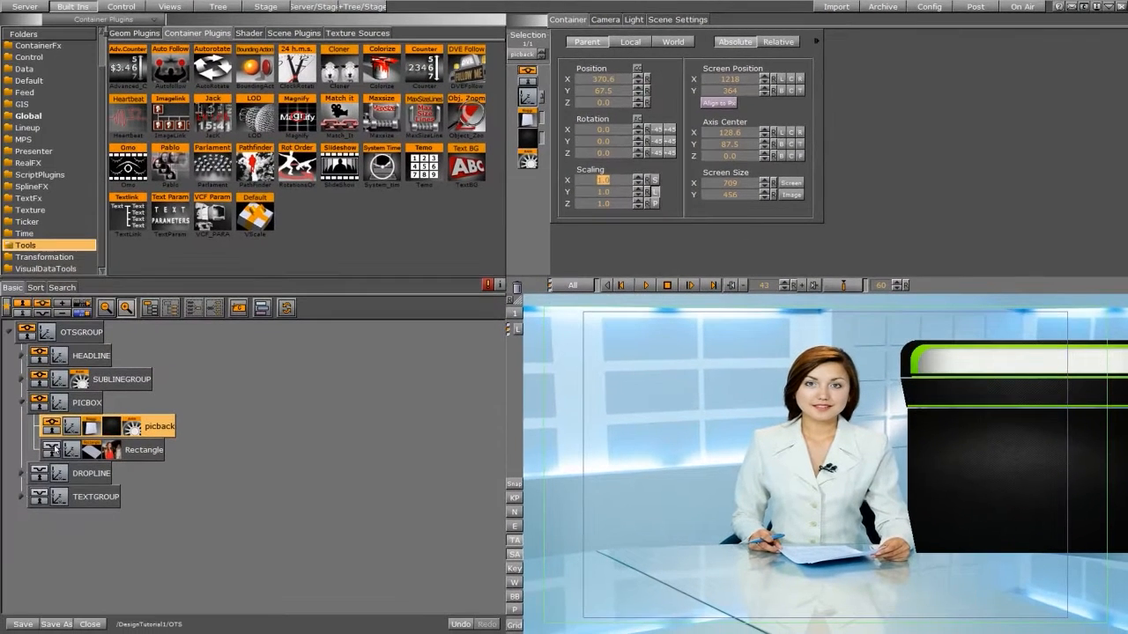
- Show the picture Rectangle in PICBOX and set its axis center to its right and top edges
left_click(102, 470)
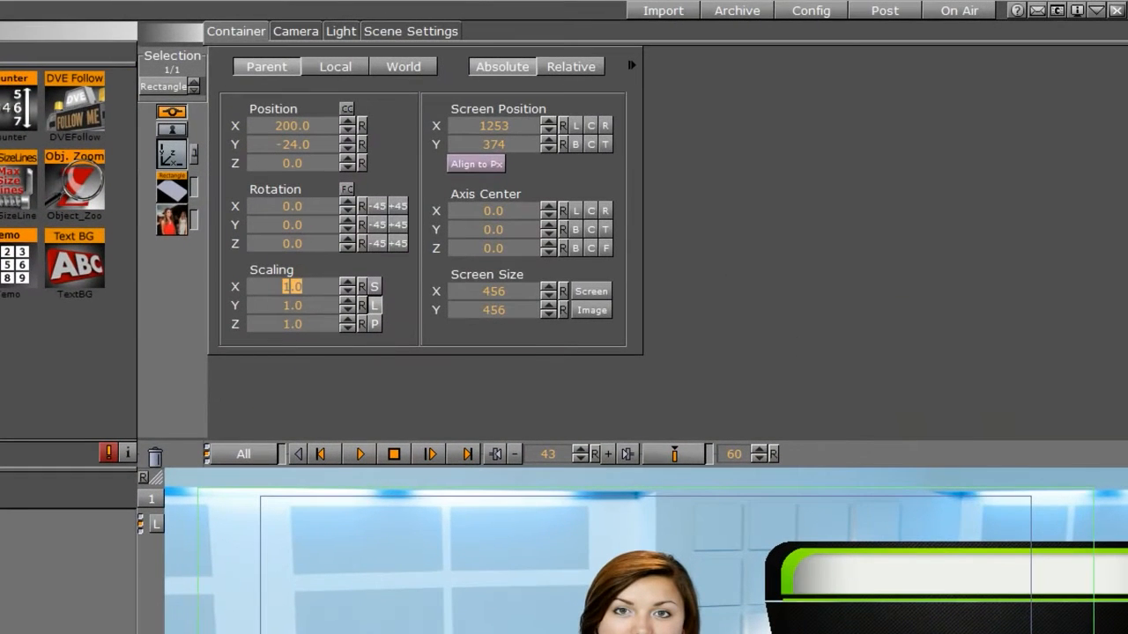
left_click(606, 211)
left_click(604, 229)
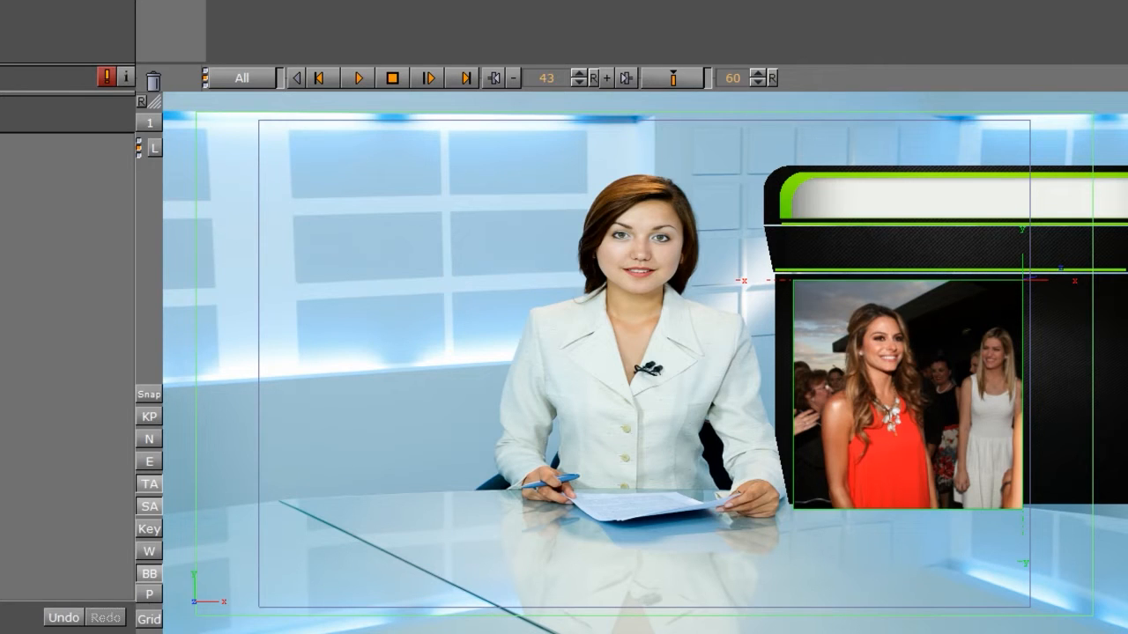
- Keyframe the picture Rectangle's scaling from 0 at frame 8 to 1 at frame 47, and play the animation
left_click(579, 74)
left_click(673, 77)
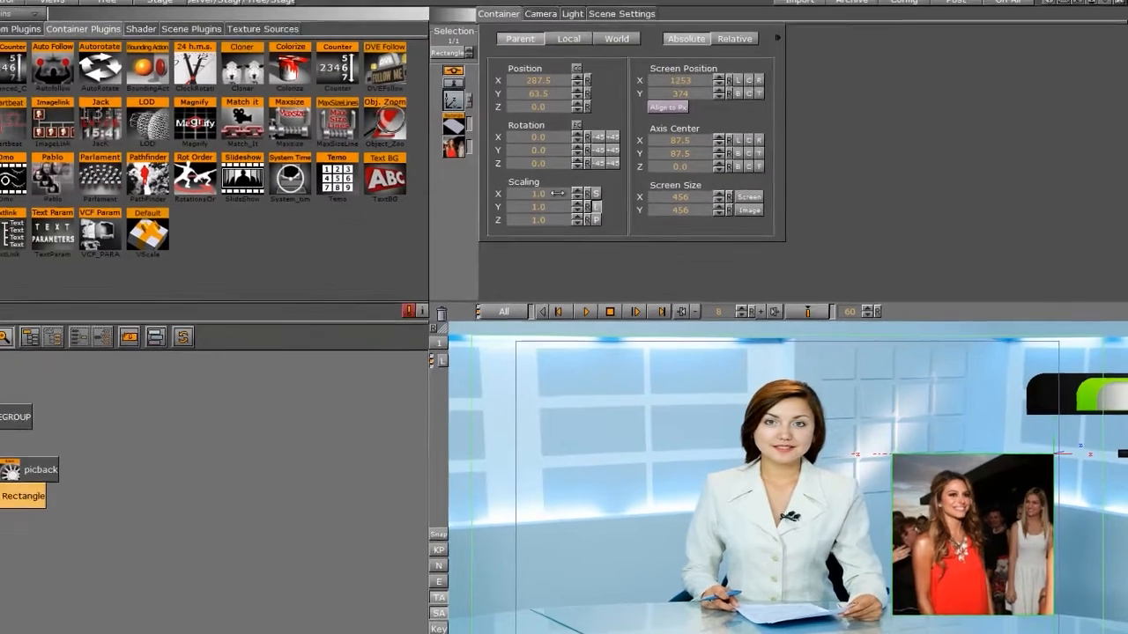
left_click_drag(557, 193, 487, 195)
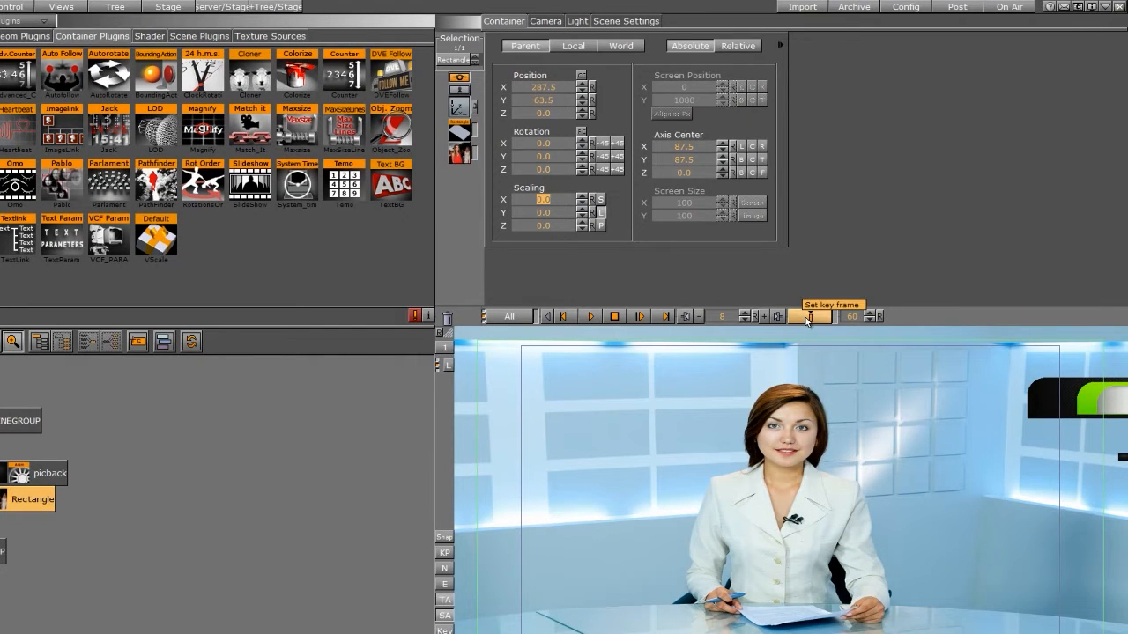
left_click(806, 318)
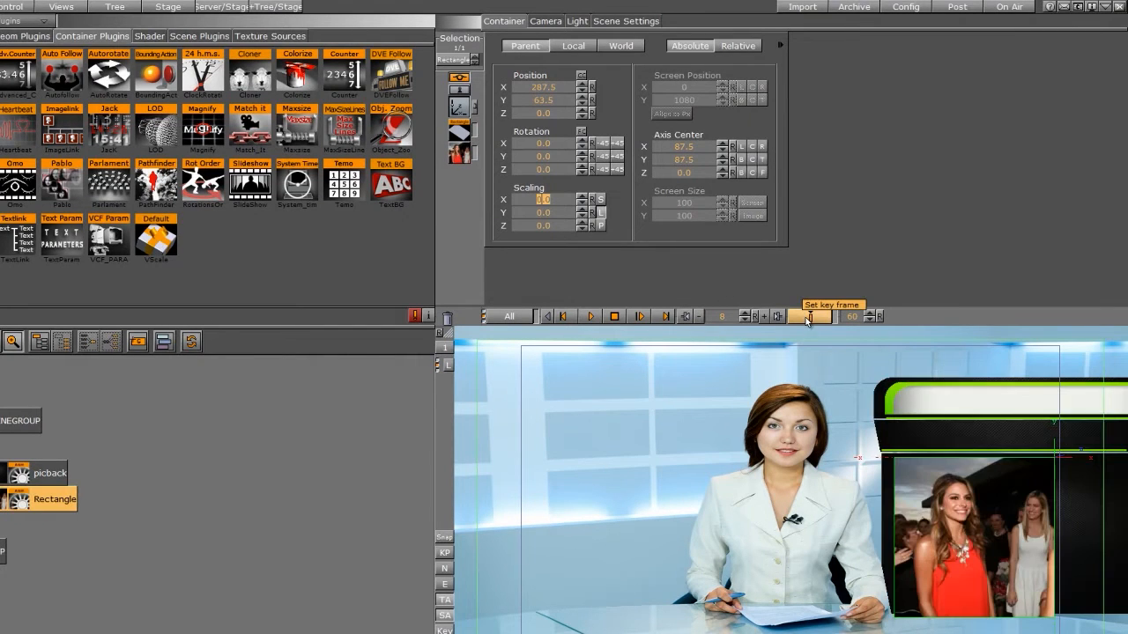
left_click(591, 317)
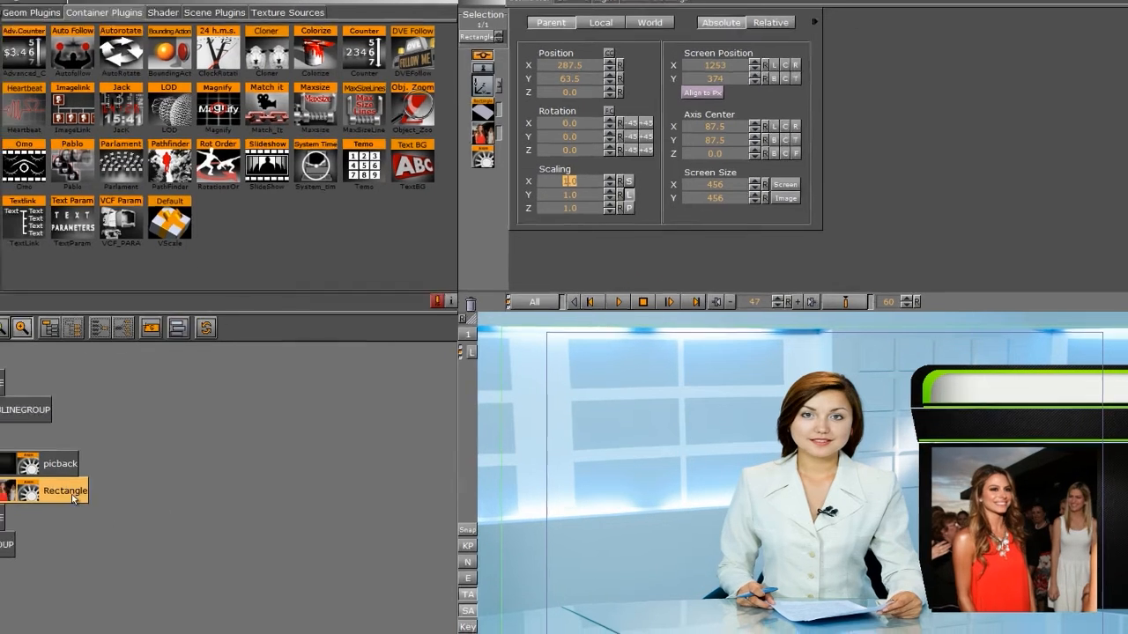
- Duplicate the animated picture Rectangle within PICBOX and remove the image from the lower copy
left_click_drag(59, 500, 53, 501)
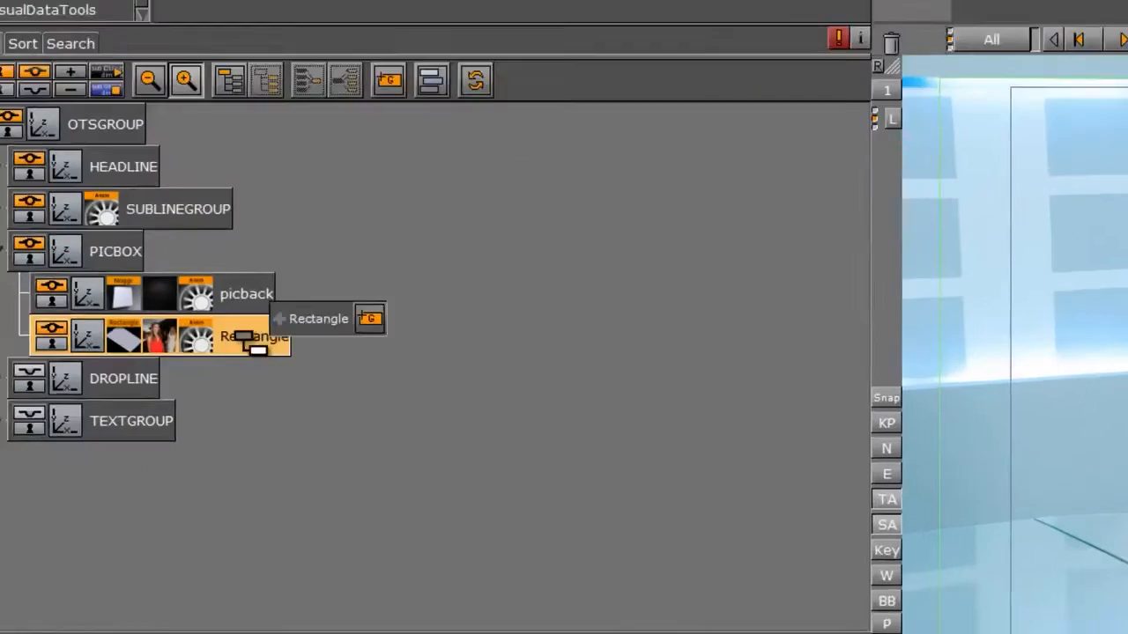
left_click_drag(239, 337, 129, 349, "ctrl")
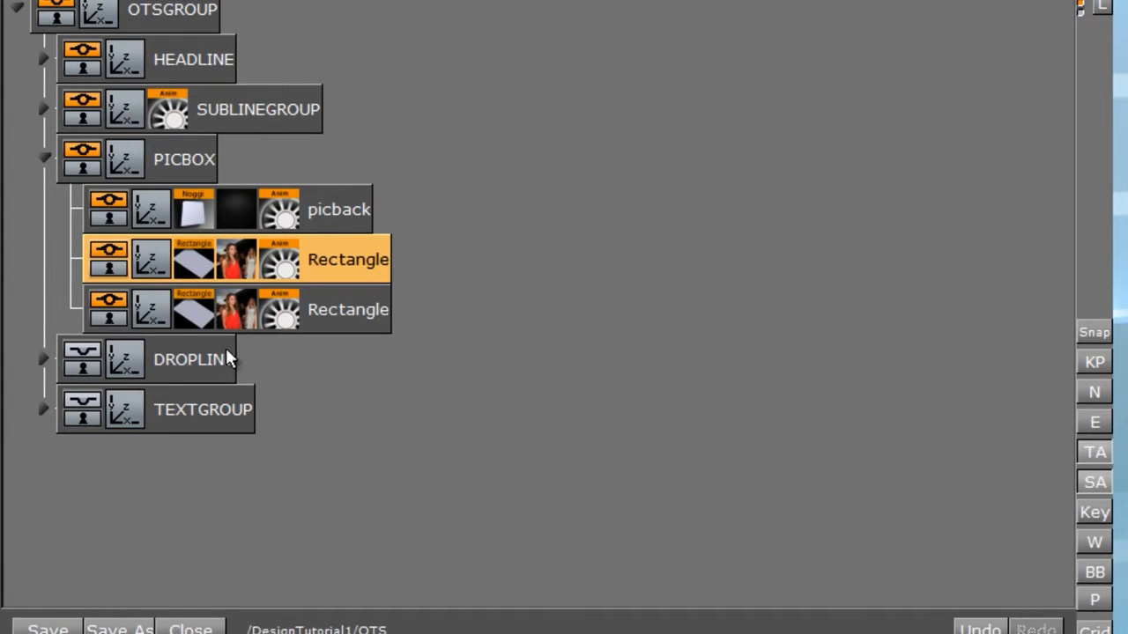
left_click_drag(239, 315, 878, 57)
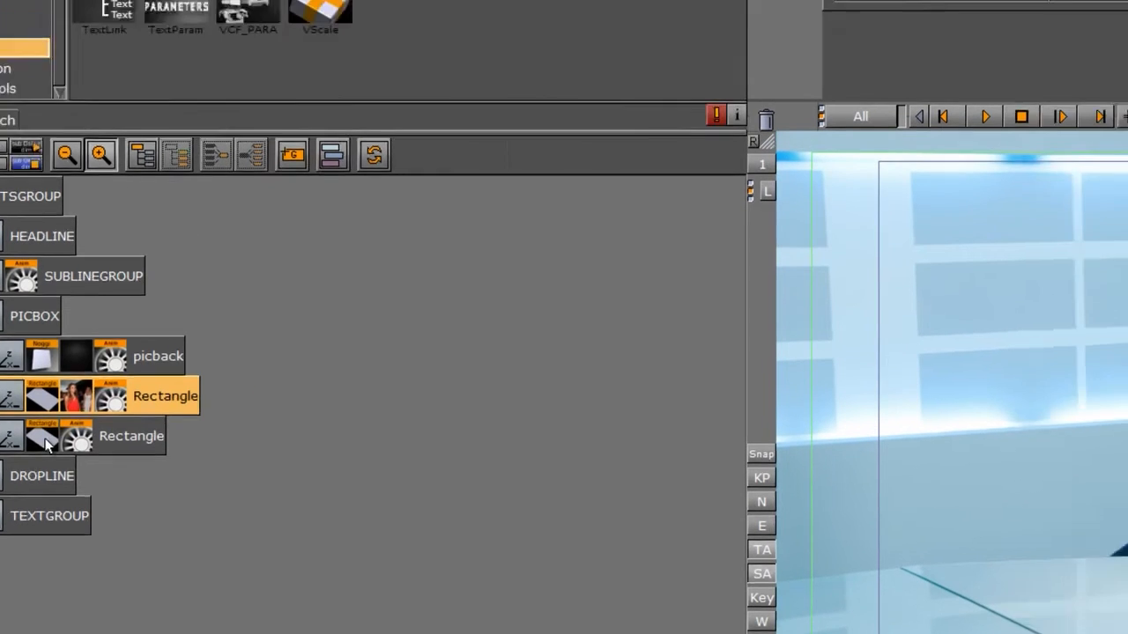
- Enable vertex colors on the imageless Rectangle and give all four corners the green sampled from the headline banner's border
left_click(164, 381)
left_click(300, 225)
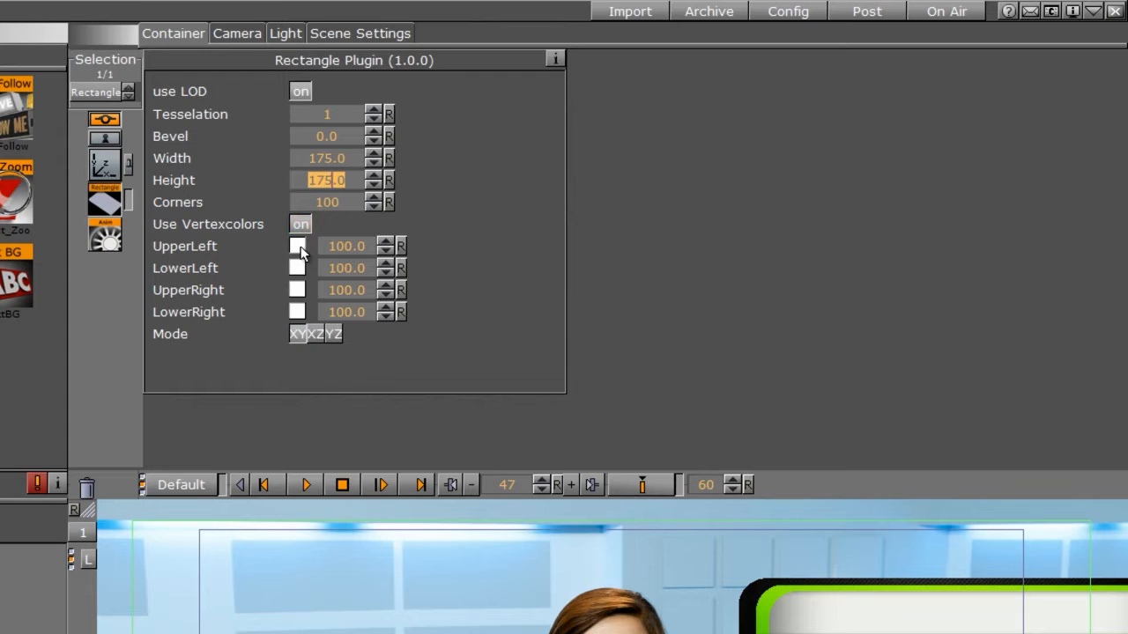
left_click(297, 247)
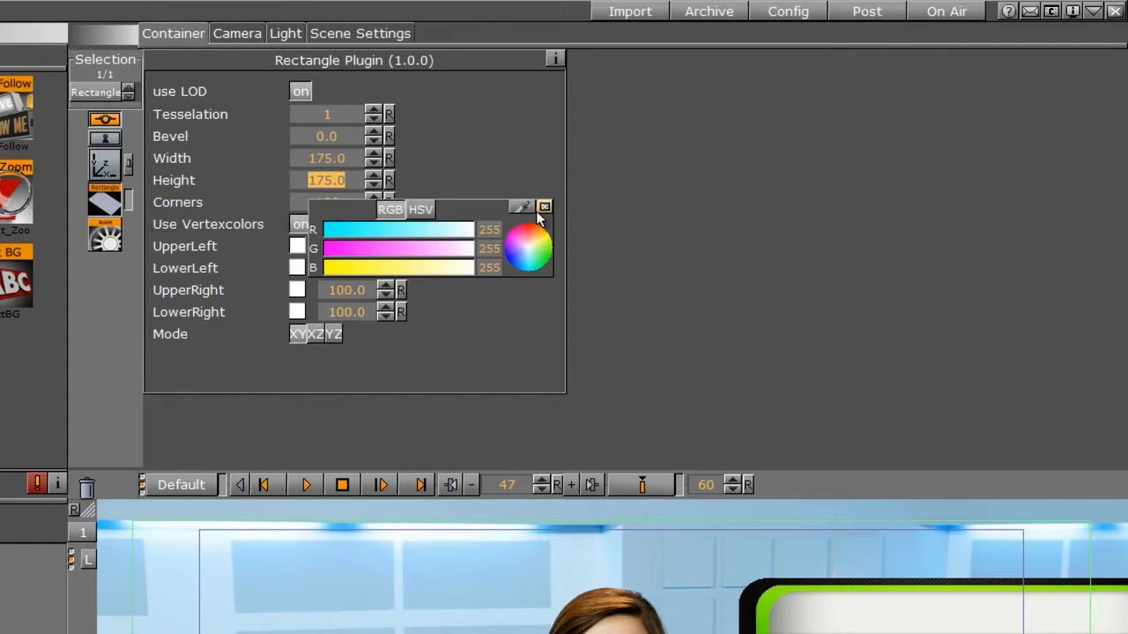
left_click(522, 207)
left_click(768, 607)
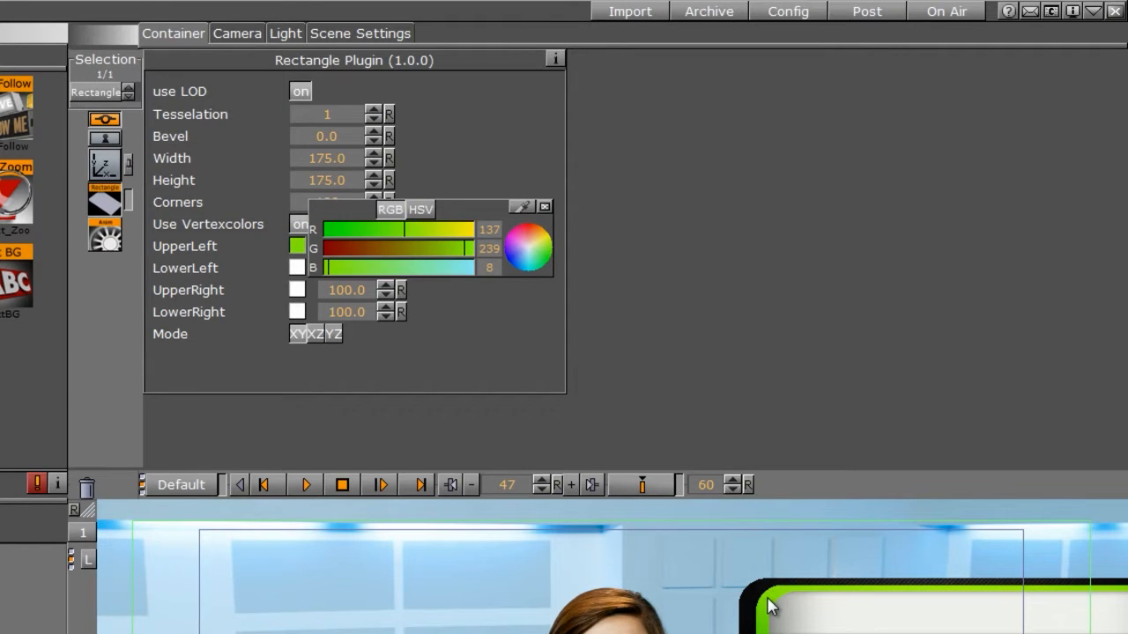
left_click_drag(299, 248, 300, 291)
left_click_drag(300, 310, 300, 312)
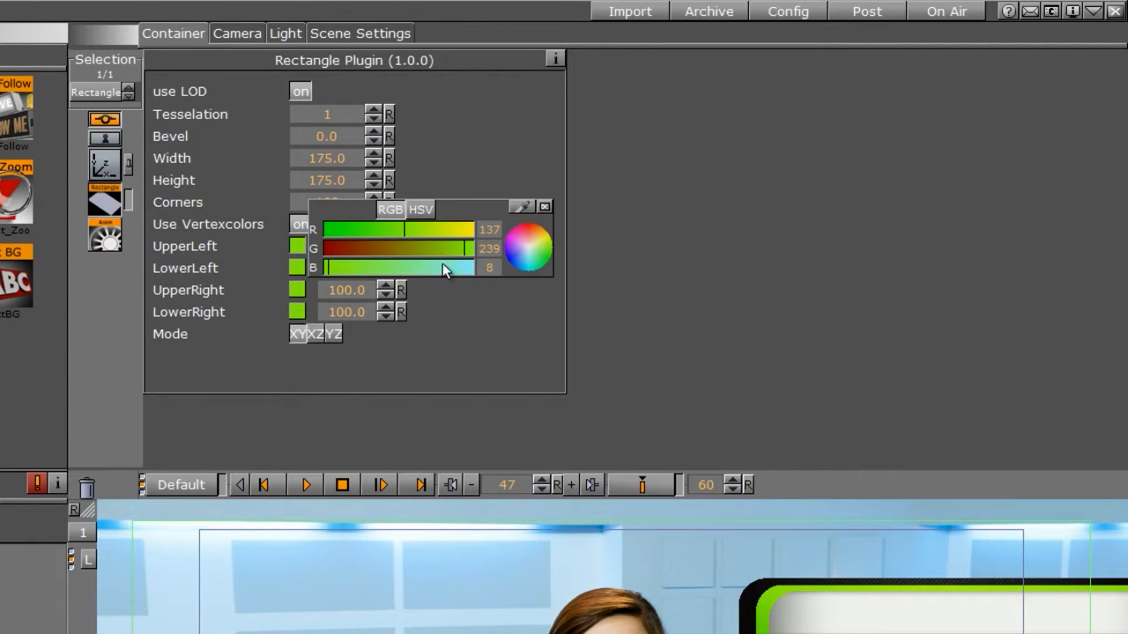
left_click(543, 207)
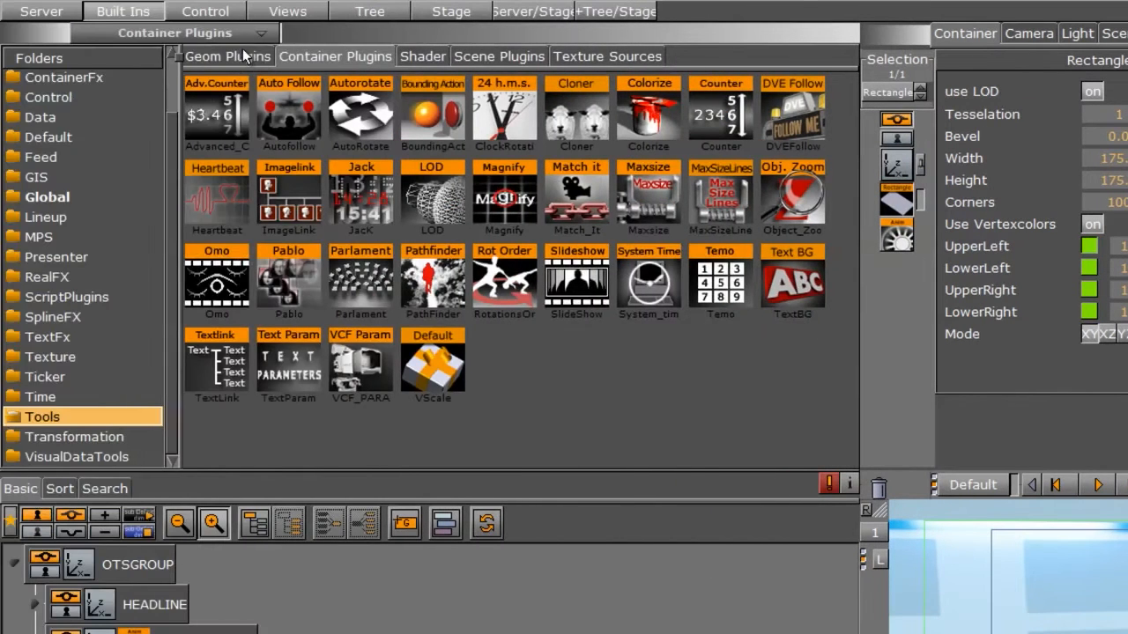
- Add the Global Expert plugin to the green Rectangle, render it as an outline around the picture, and play the animation
left_click(244, 56)
left_click(333, 60)
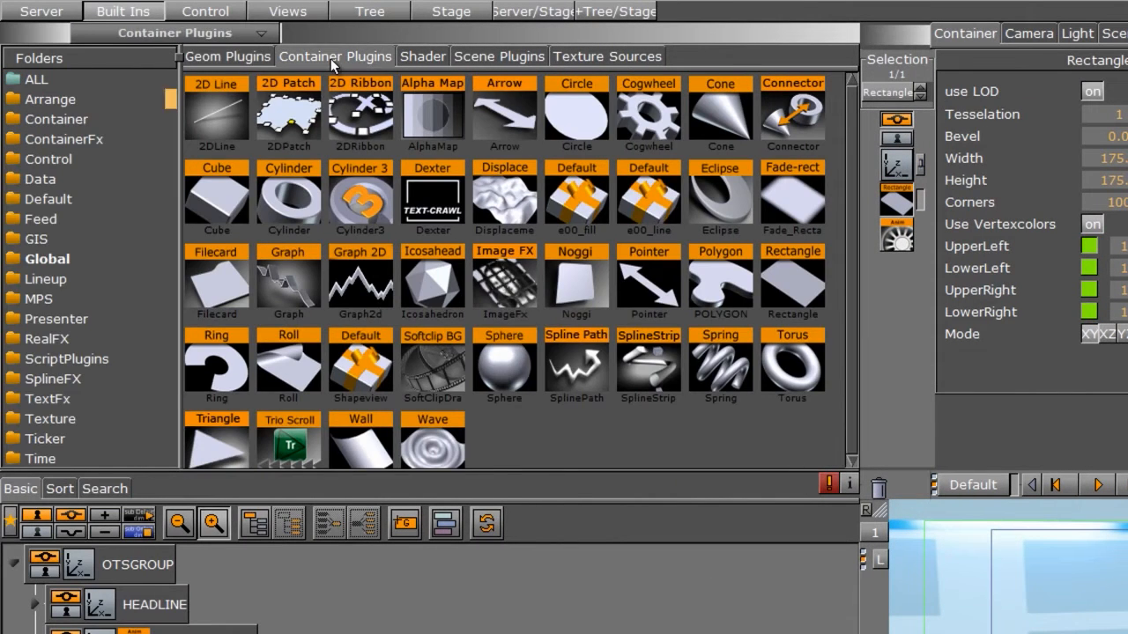
left_click(42, 259)
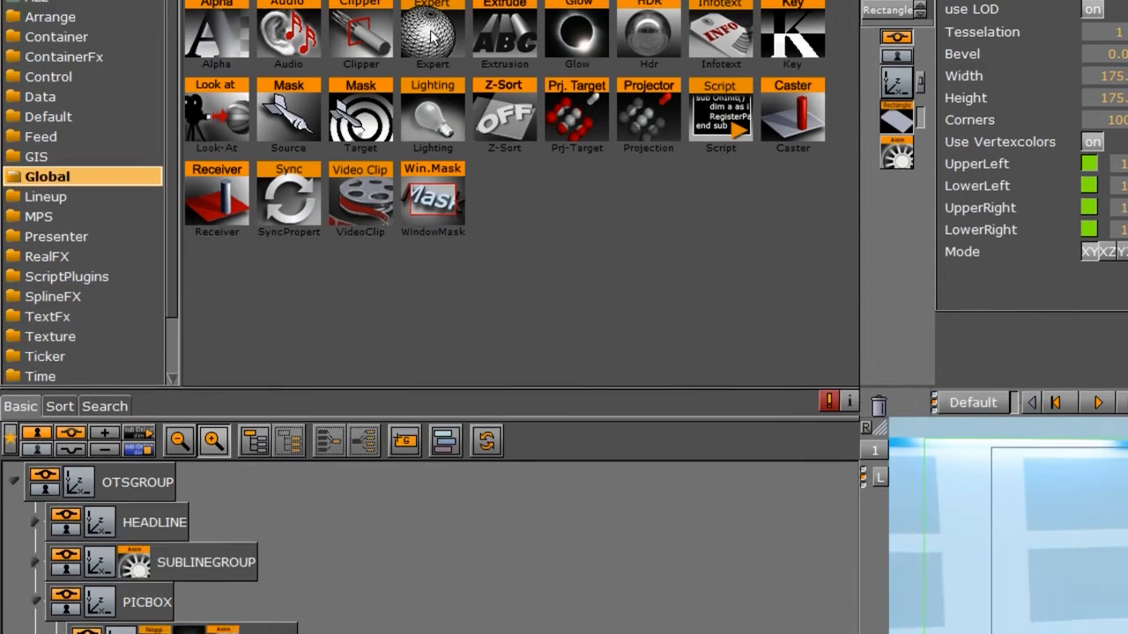
left_click_drag(432, 116, 234, 439)
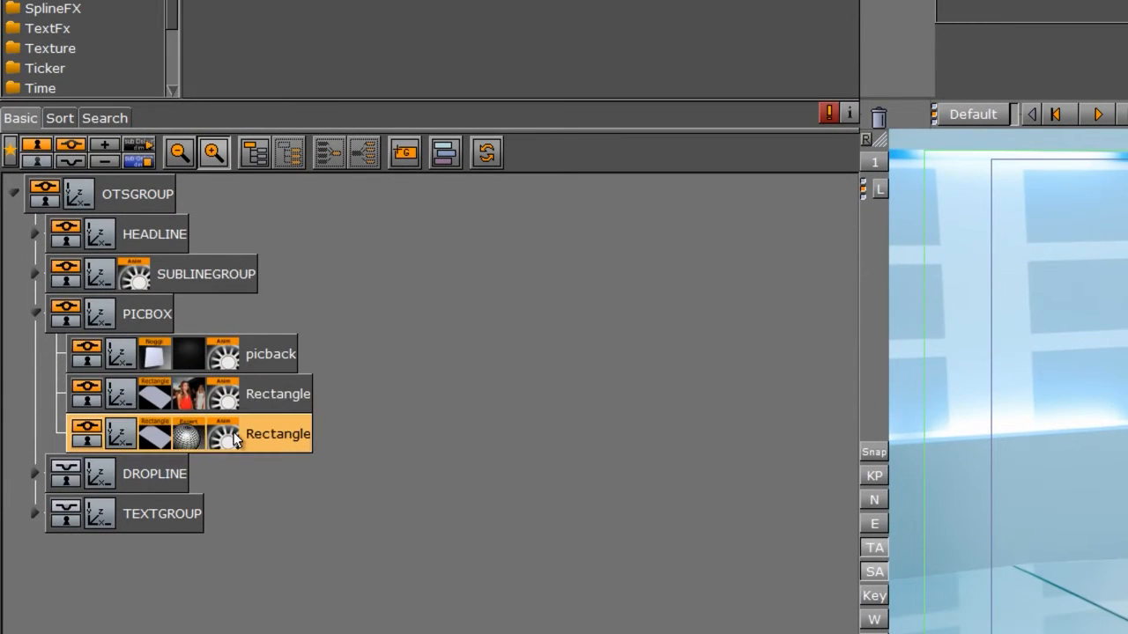
left_click(188, 446)
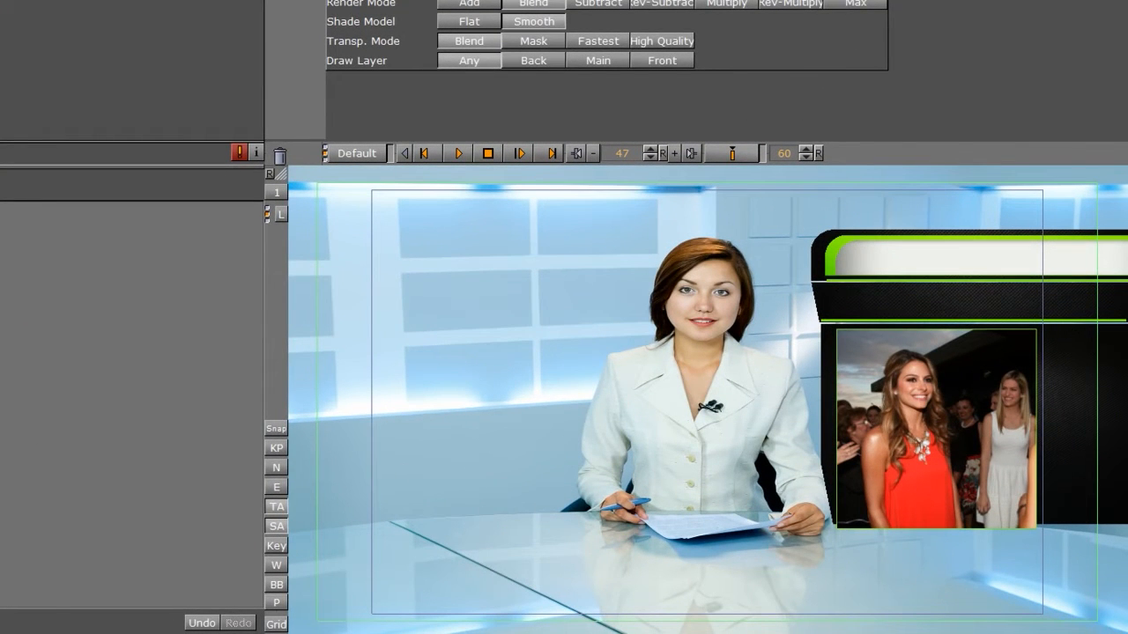
left_click(461, 153)
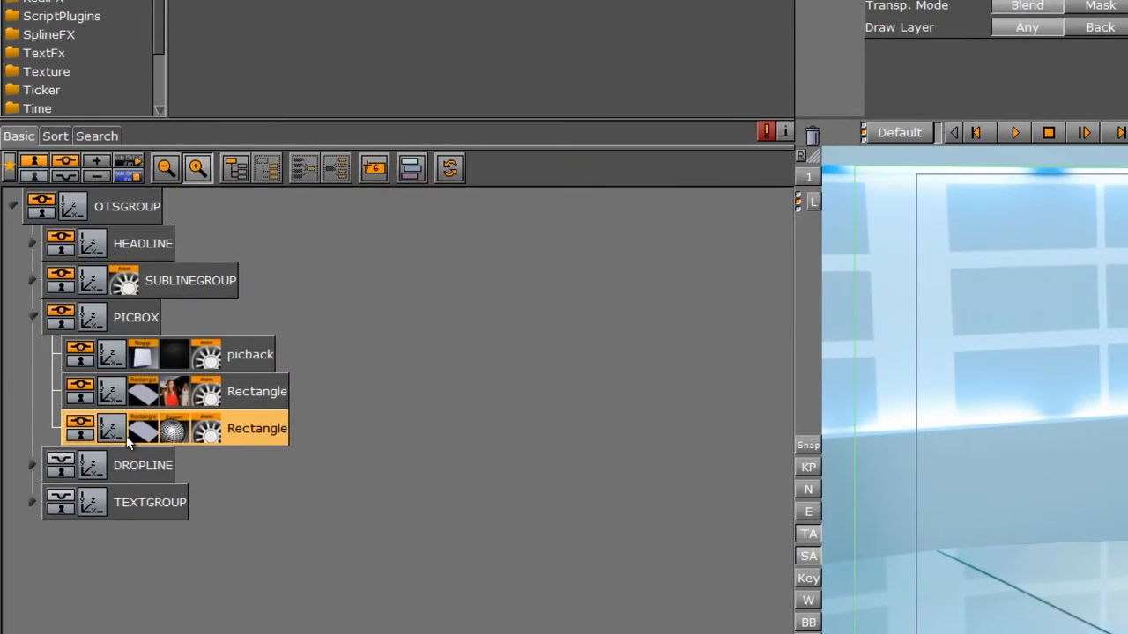
- Make the DROPLINE group visible, collapse PICBOX and expand DROPLINE
left_click(60, 465)
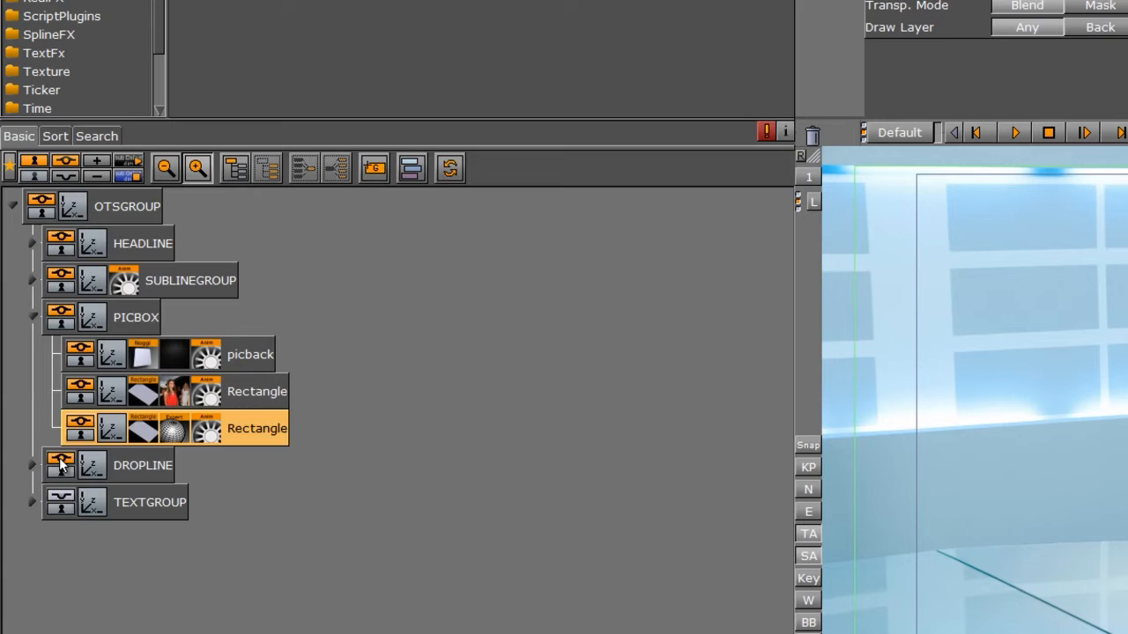
left_click(33, 317)
left_click(32, 355)
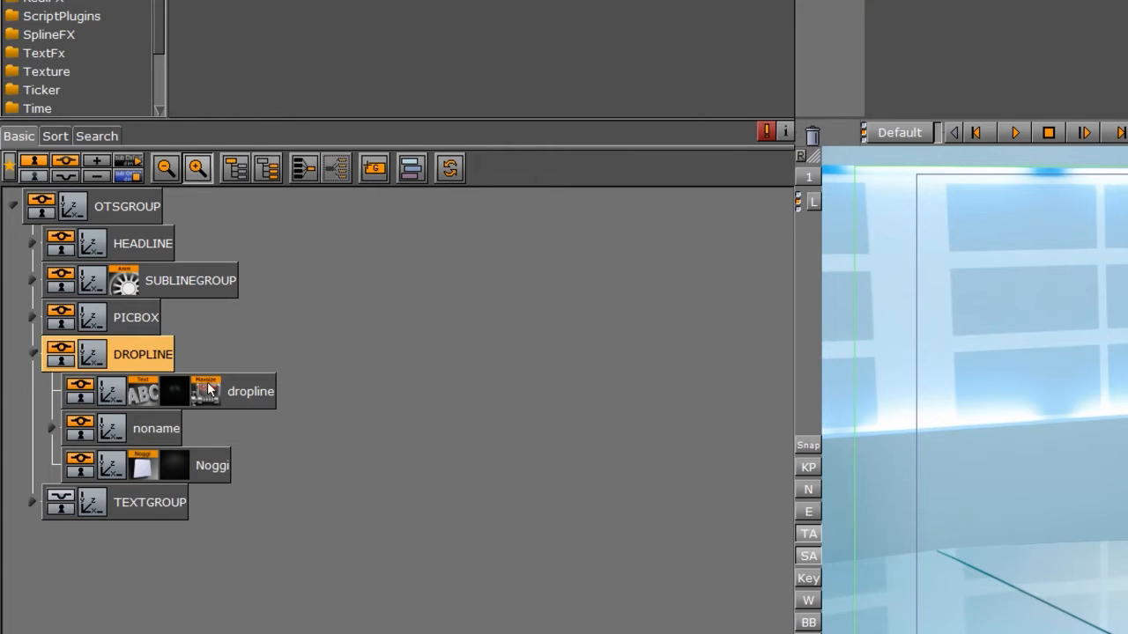
- Keyframe the DROPLINE Noggi background's slide-in from X position 527 at frame 34 to its existing position at frame 52
left_click(111, 473)
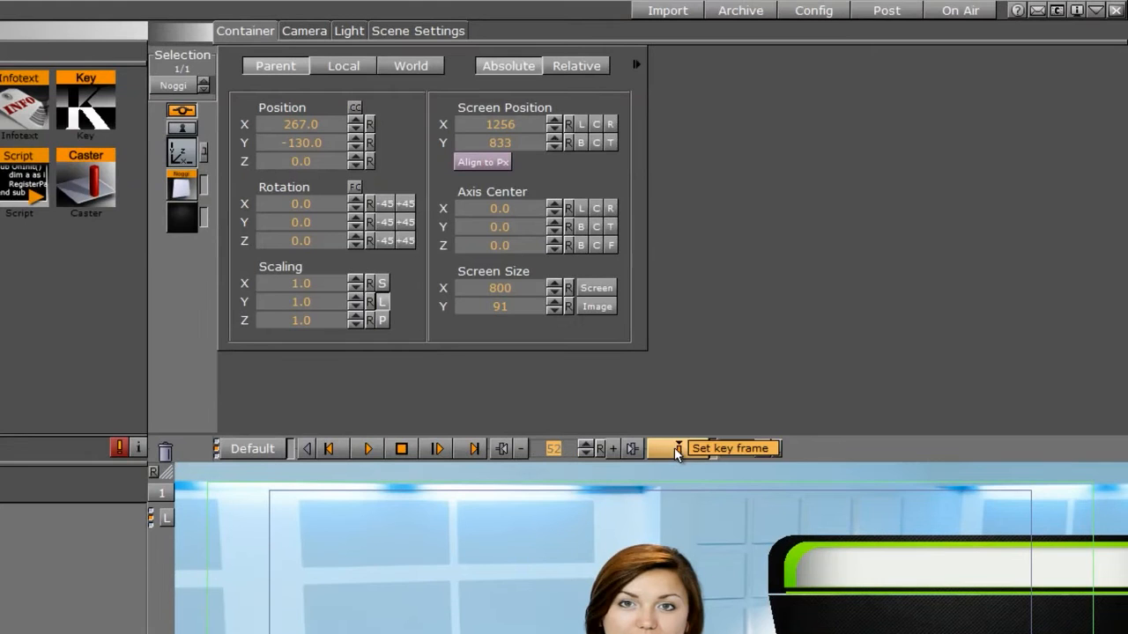
left_click(674, 448)
left_click_drag(557, 449, 486, 450)
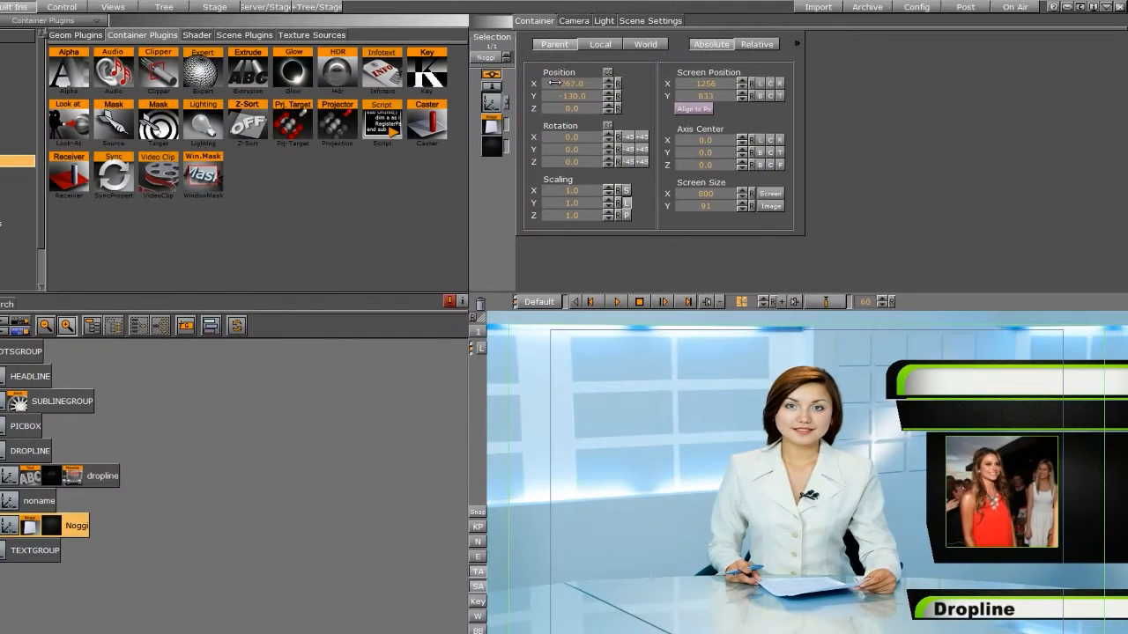
left_click_drag(518, 89, 710, 92)
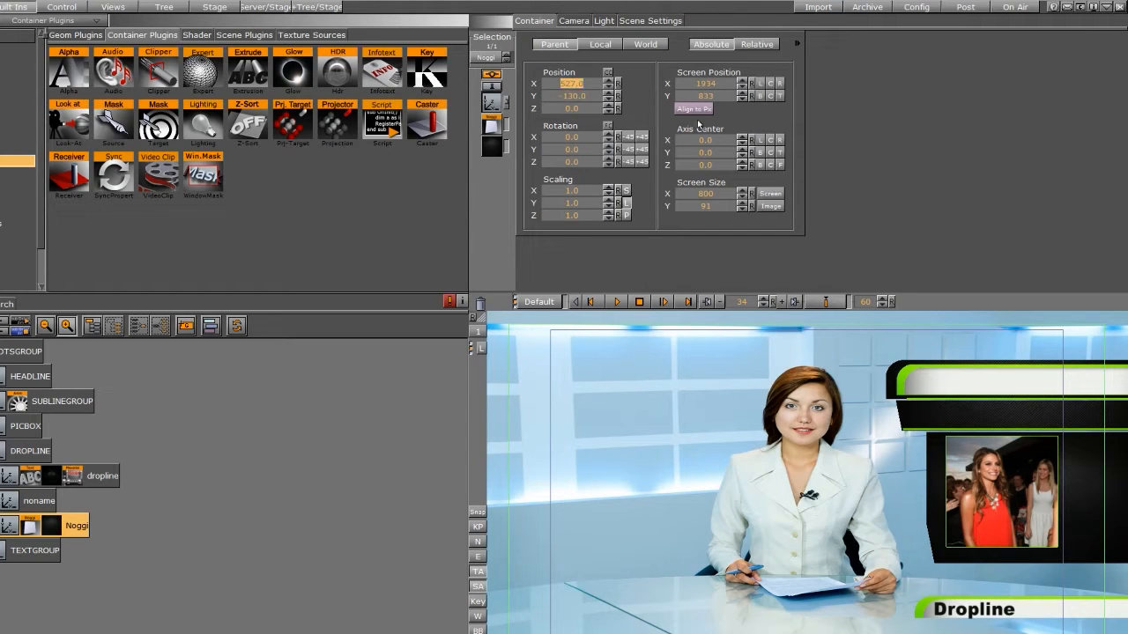
left_click(824, 302)
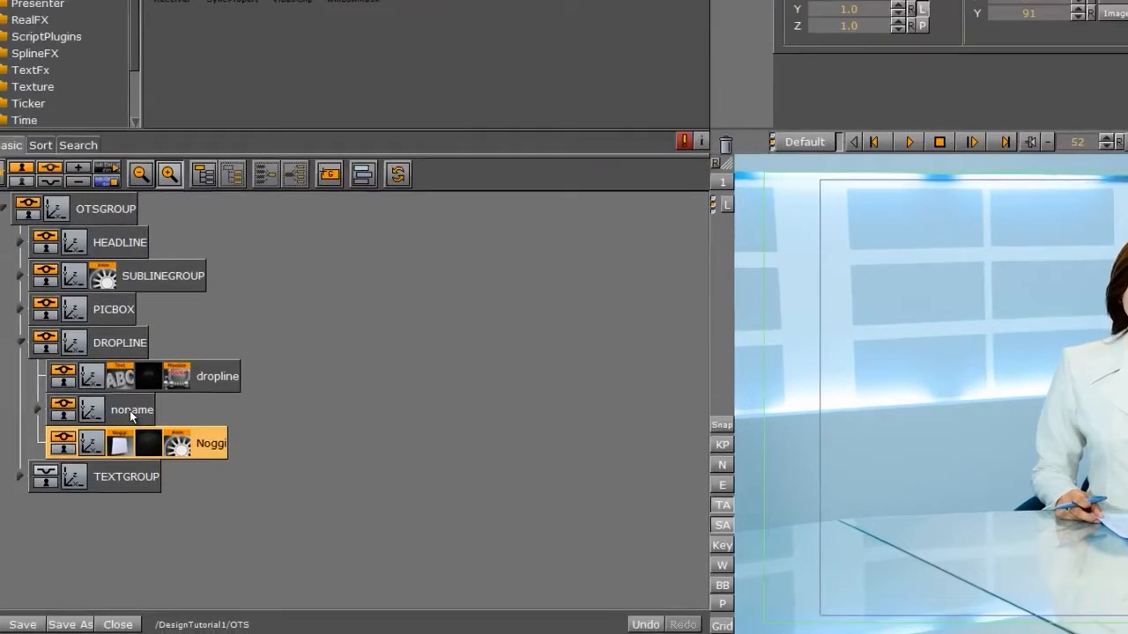
- Keyframe DROPLINE's noname group from X position 275 at frame 45 to 21 at frame 58, and play the animation
left_click(37, 503)
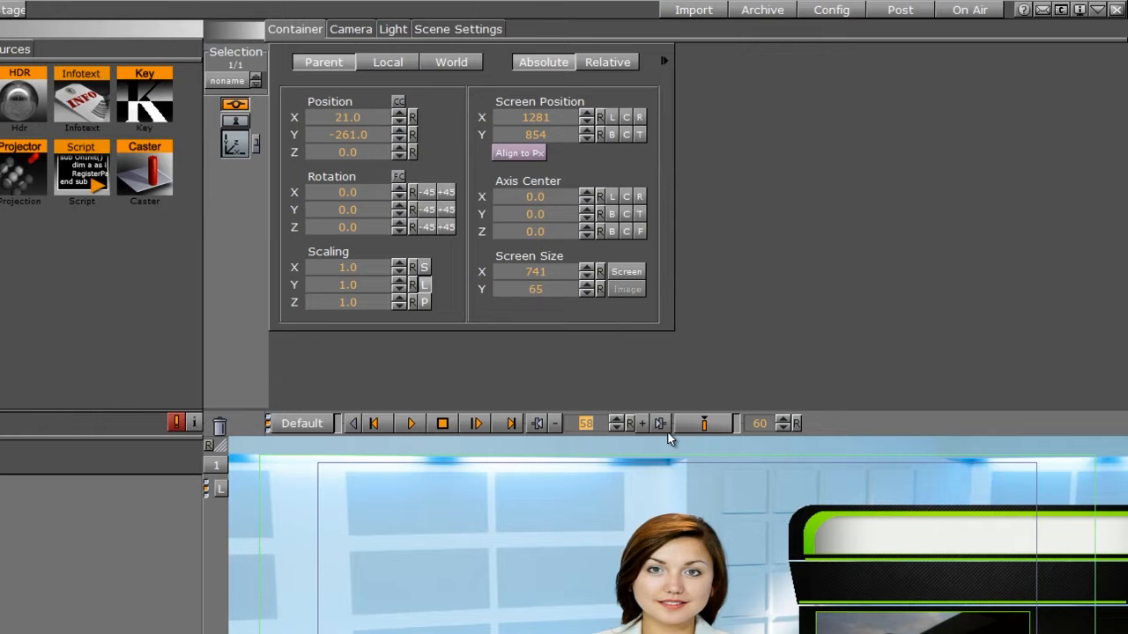
left_click(702, 423)
left_click(534, 424)
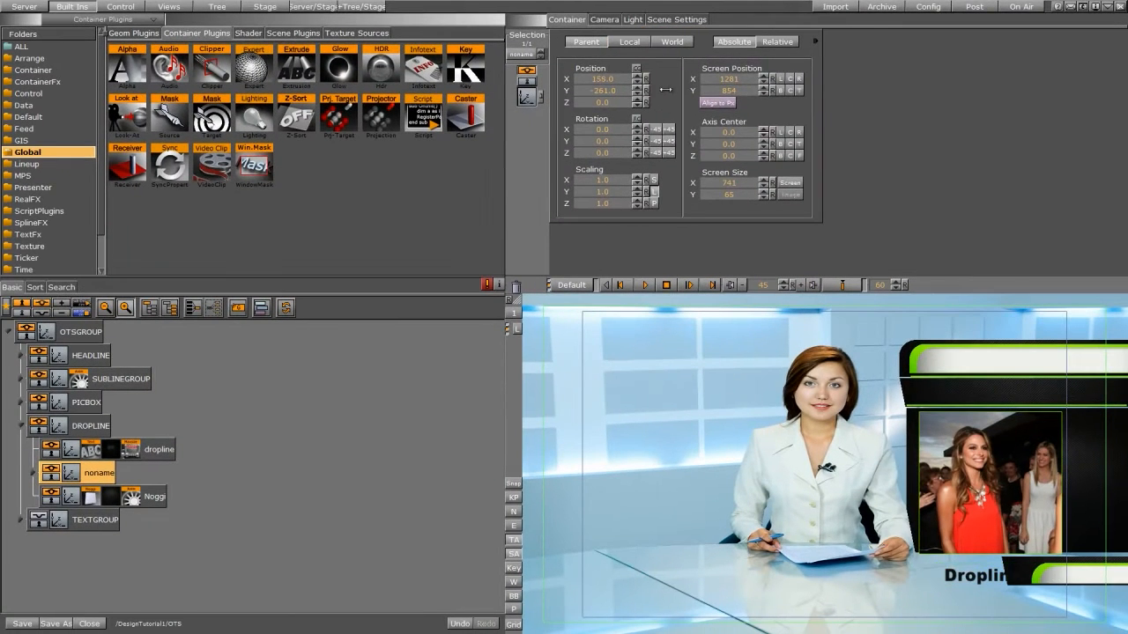
left_click_drag(724, 89, 737, 88)
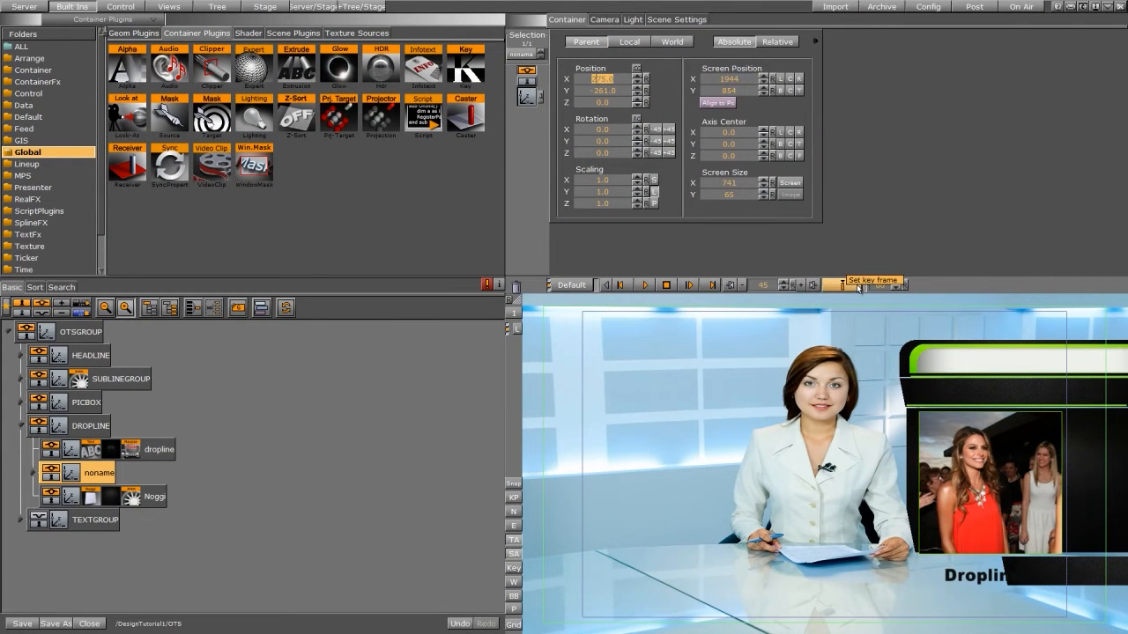
left_click(838, 288)
left_click(643, 285)
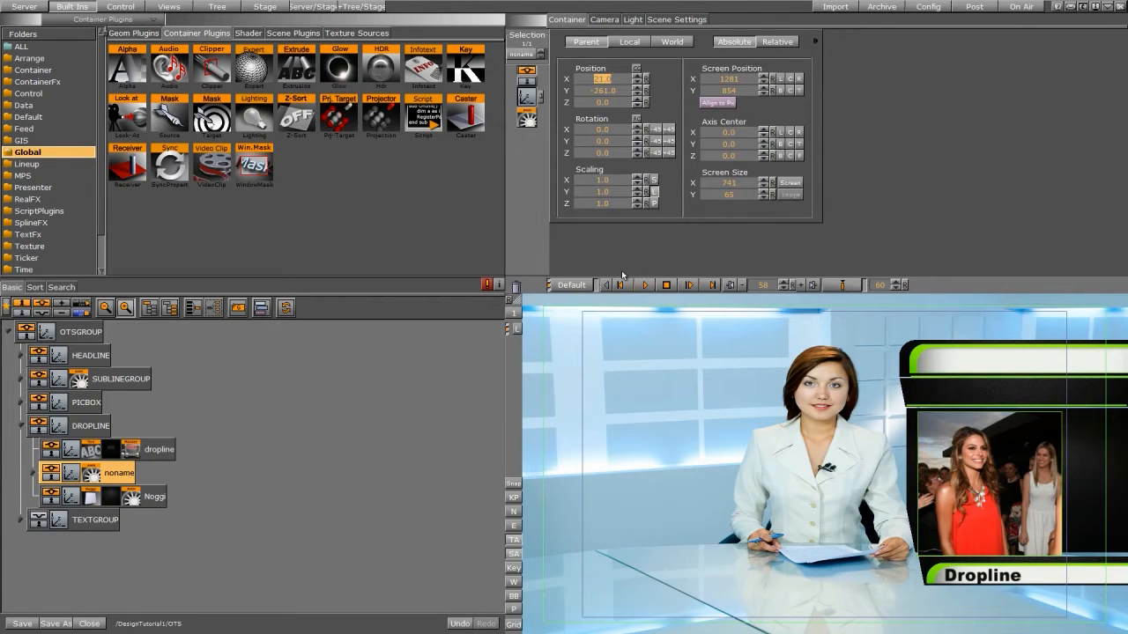
- Show and expand TEXTGROUP, apply the TextFx plugin TFxScale to its HEADLINE text and open the plugin's settings
left_click(39, 520)
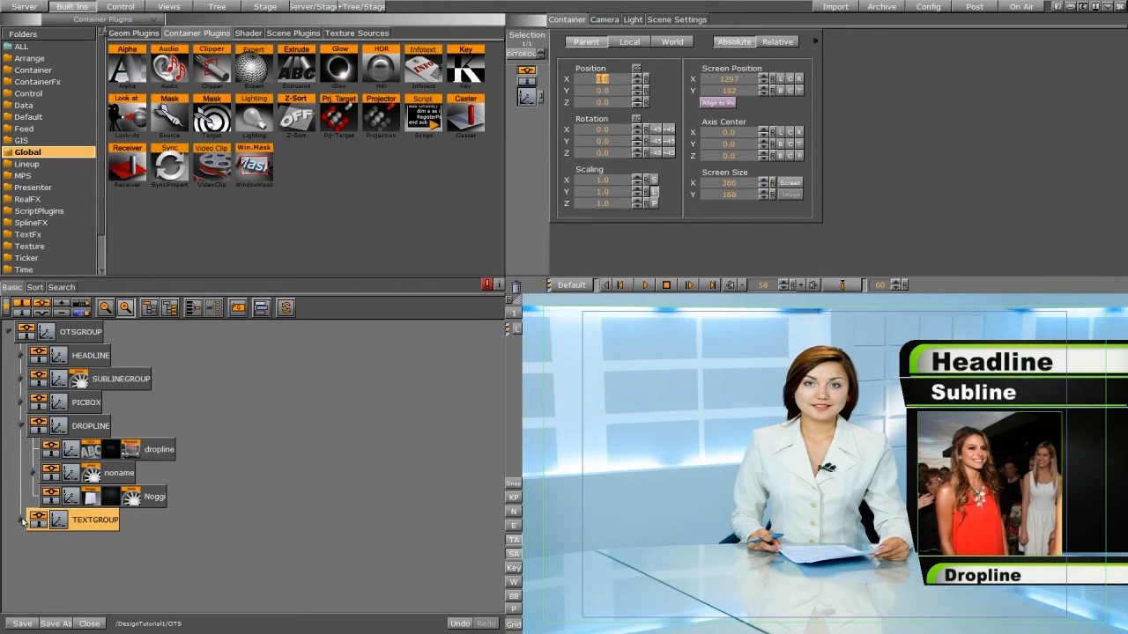
left_click(23, 521)
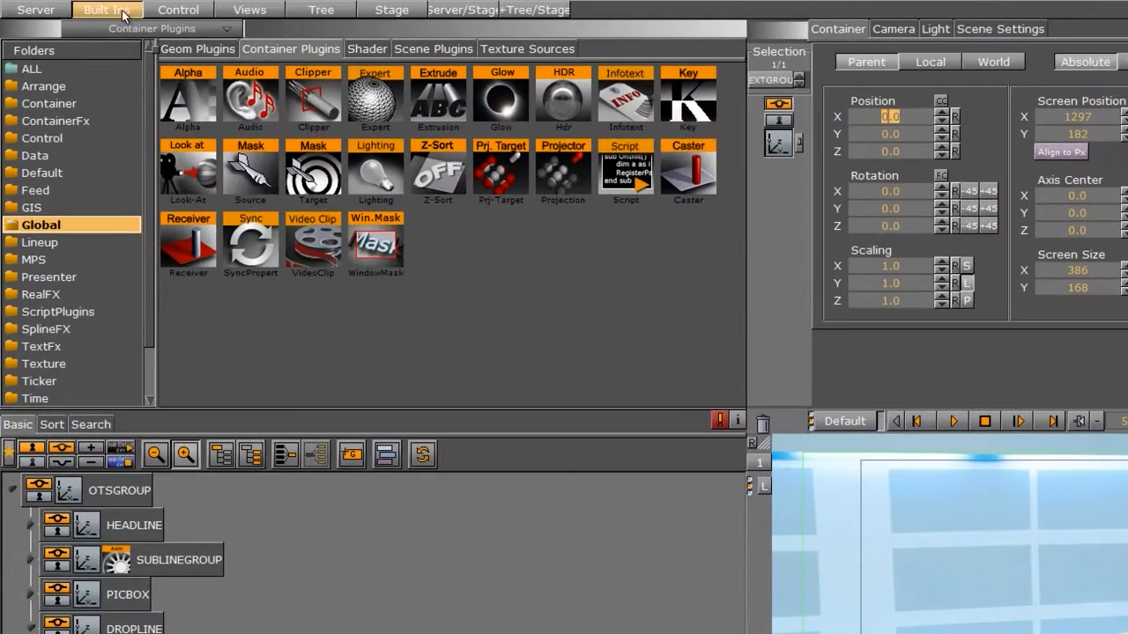
scroll(143, 234, "down", 1)
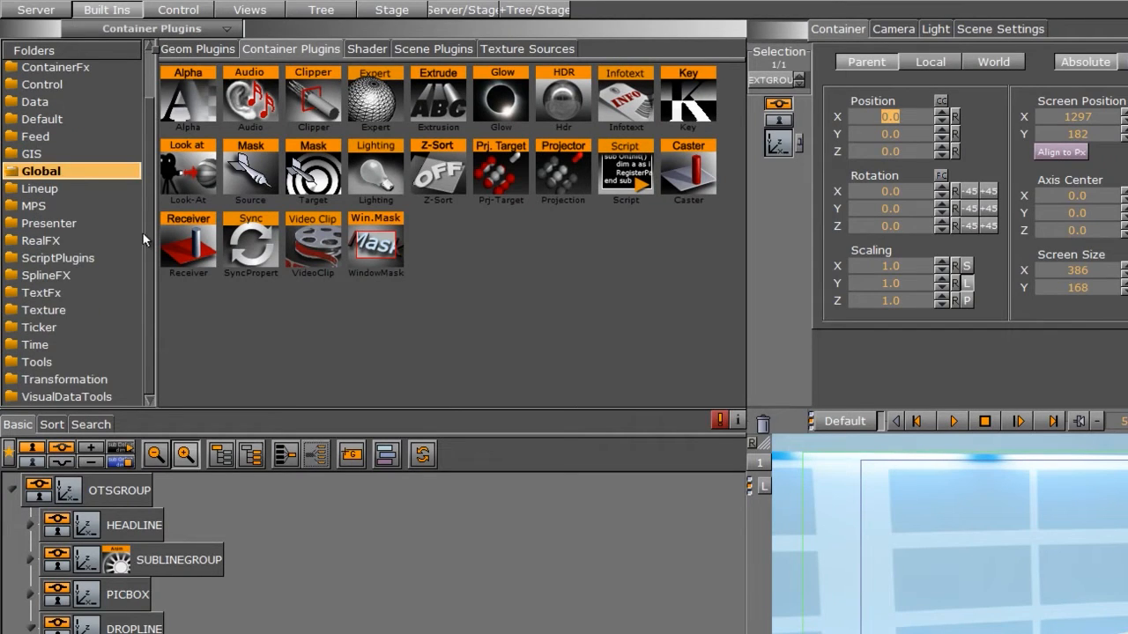
left_click(50, 289)
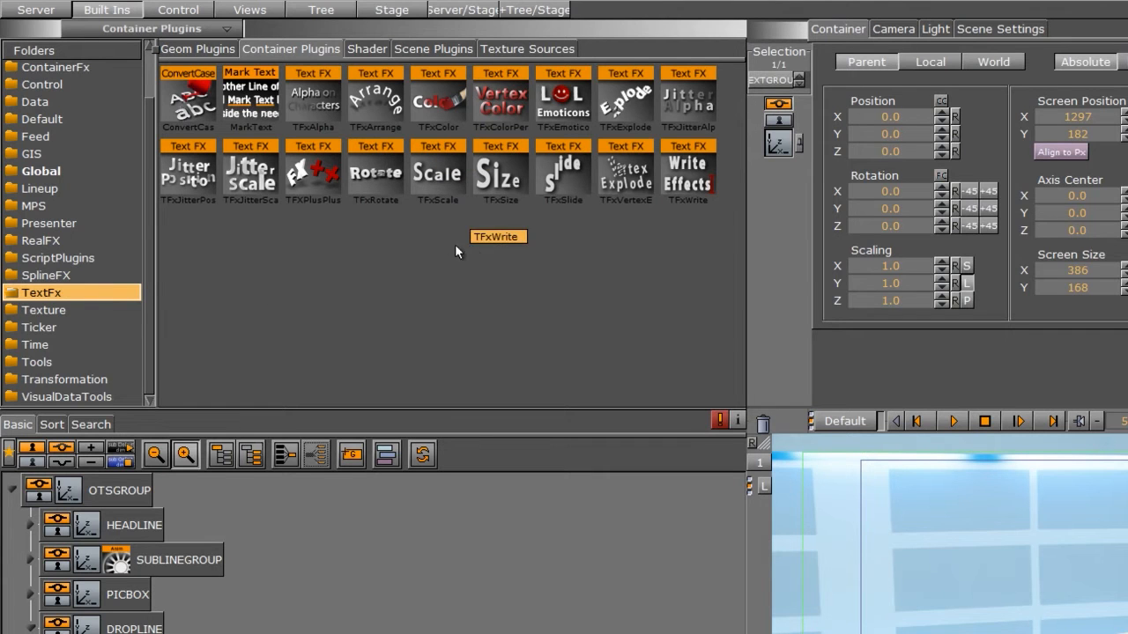
left_click_drag(438, 178, 239, 504)
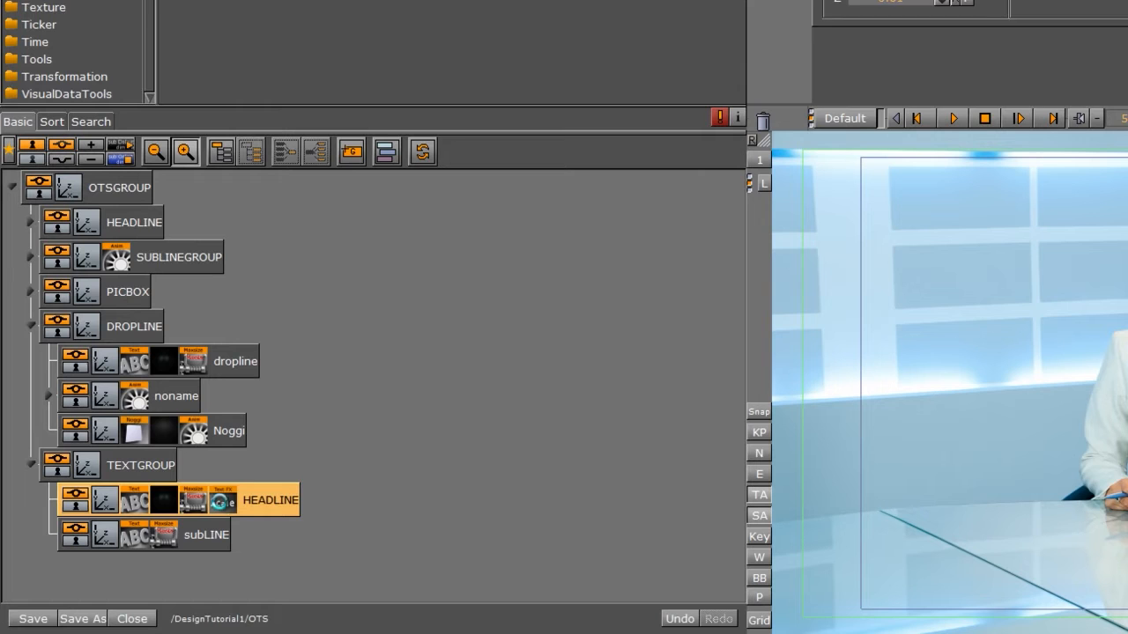
left_click(221, 504)
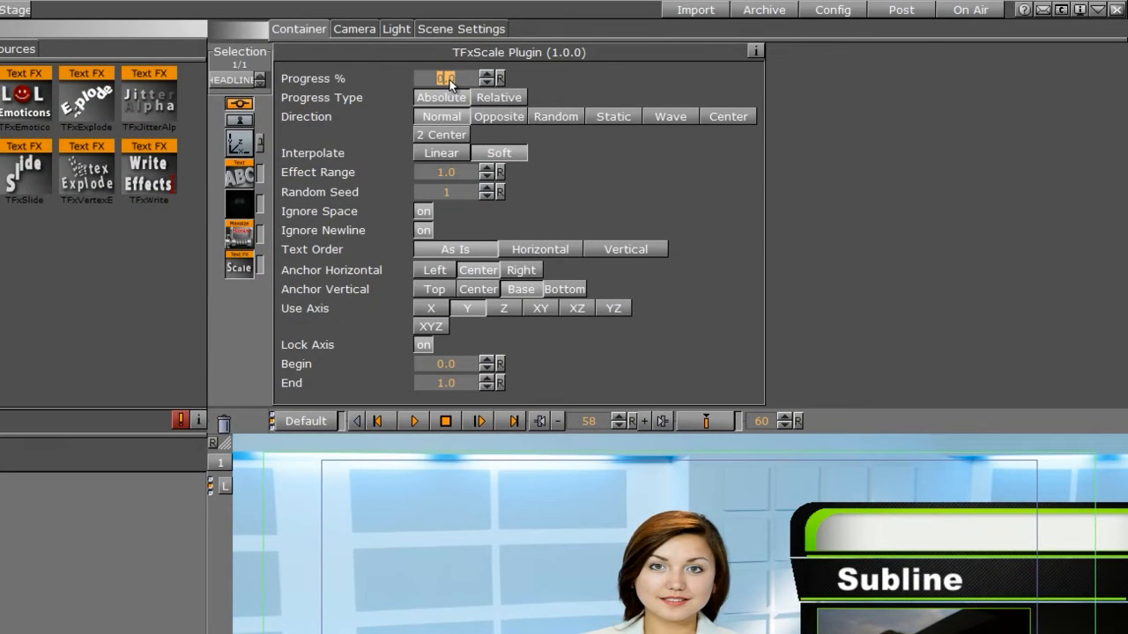
- Keyframe the HEADLINE text's TFxScale progress from 0 at frame 37 to 100 at frame 58
key("Return")
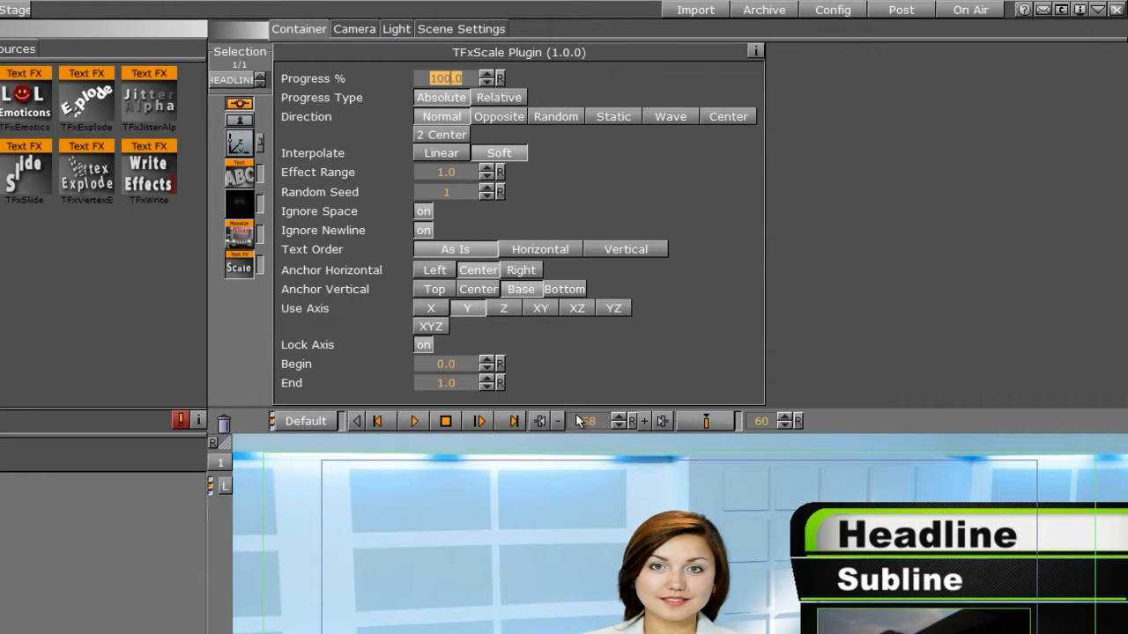
left_click(701, 427)
left_click_drag(588, 420, 518, 430)
left_click(446, 78)
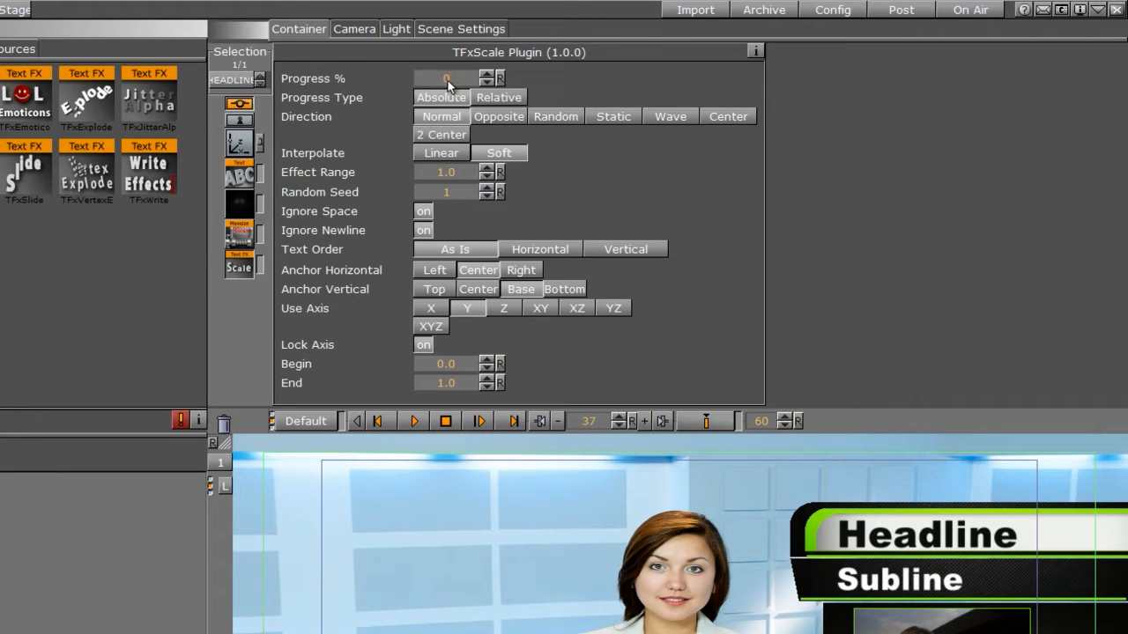
type("0")
key("Return")
left_click(706, 423)
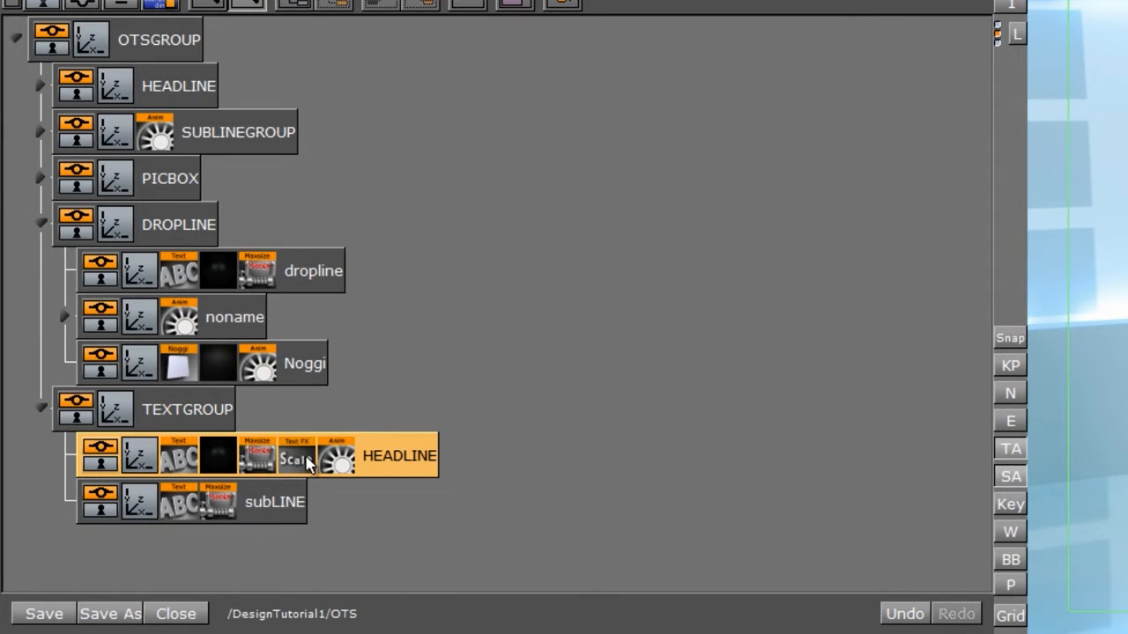
- Copy HEADLINE's animated TFxScale effect to the subLINE text, set its direction to Opposite and play the animation
left_click_drag(298, 462, 270, 498)
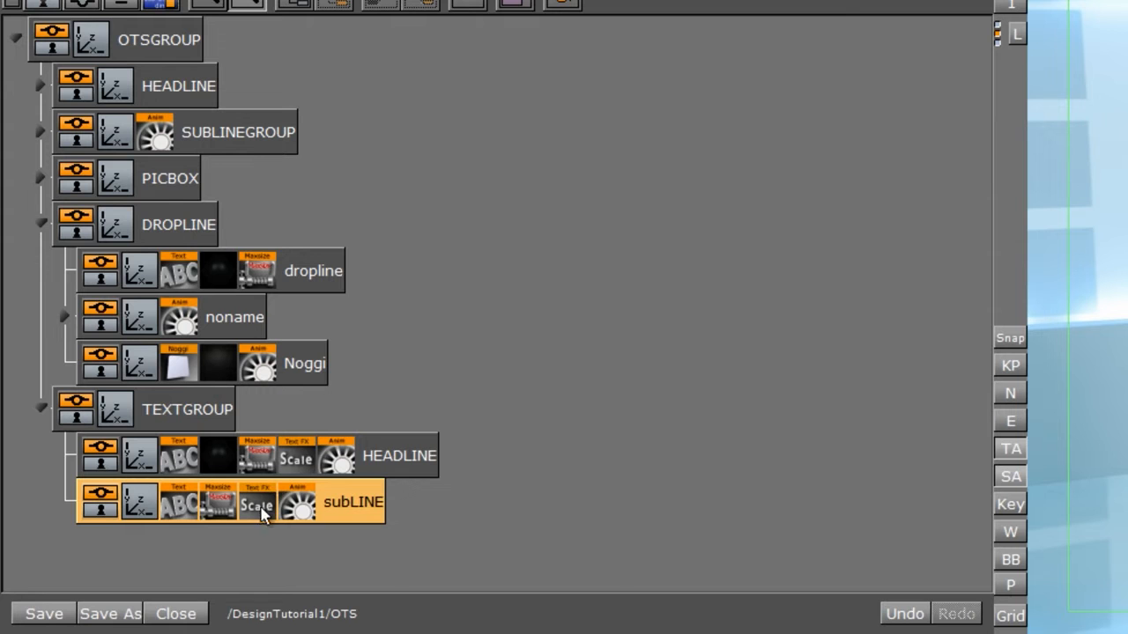
left_click(298, 462)
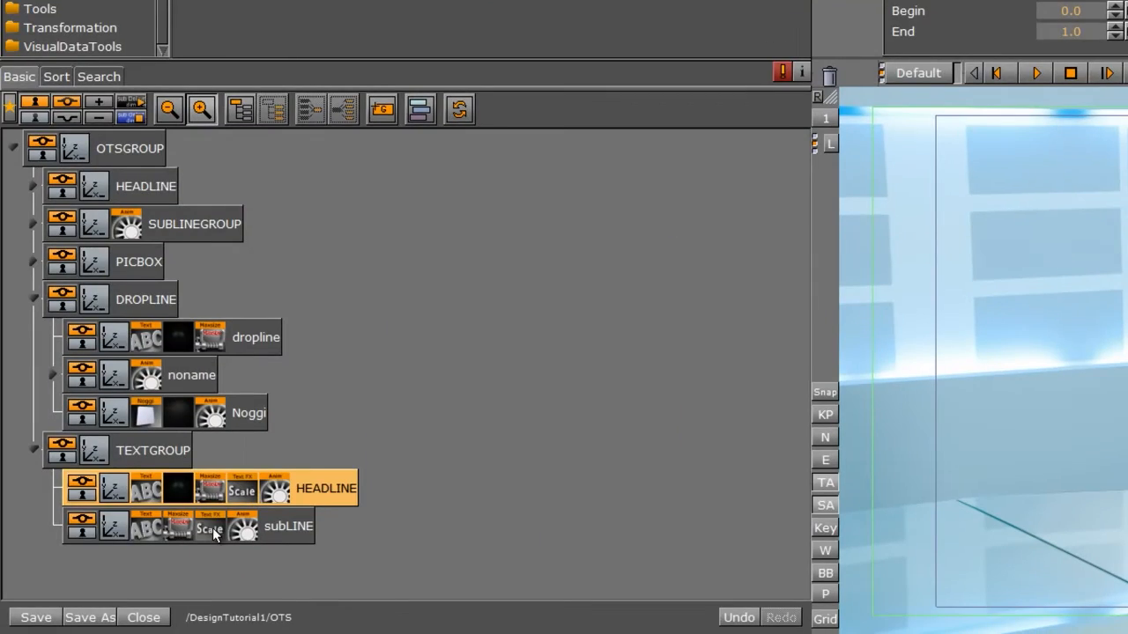
left_click(214, 530)
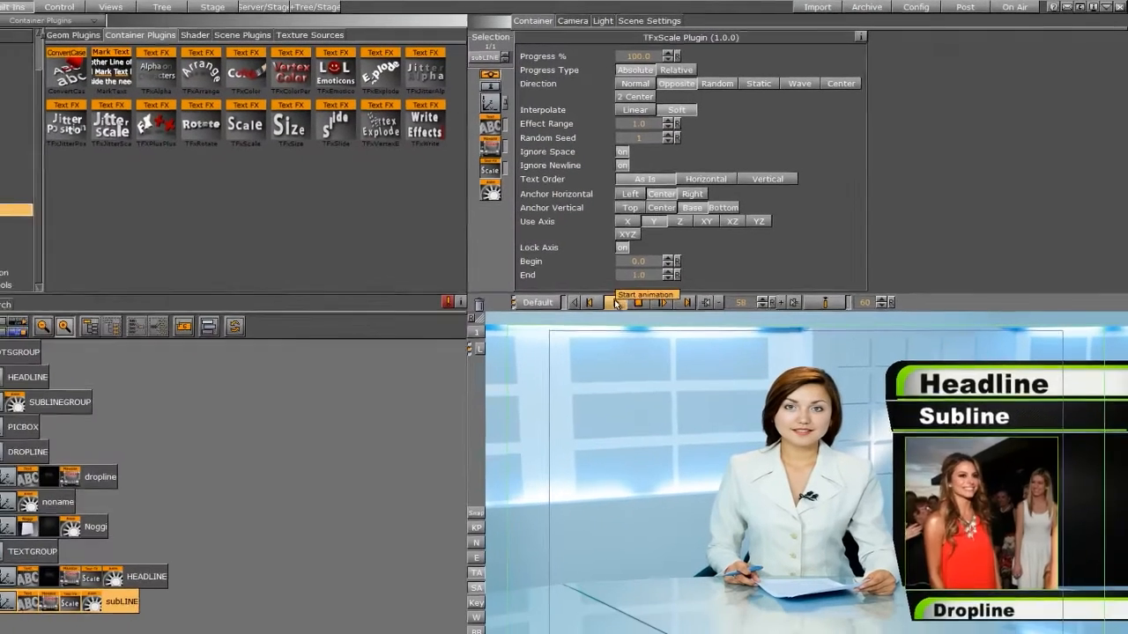
left_click(352, 458)
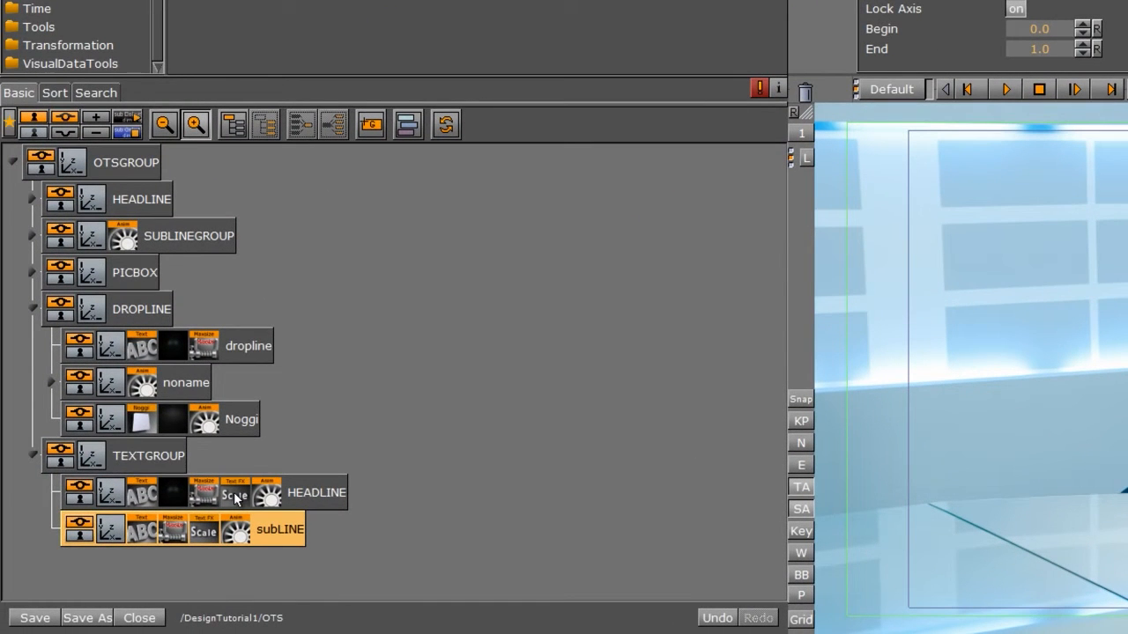
- Copy HEADLINE's TFxScale effect to the dropline text, play the animation, and move dropline's starting progress keyframe to frame 45
left_click_drag(236, 498, 244, 350)
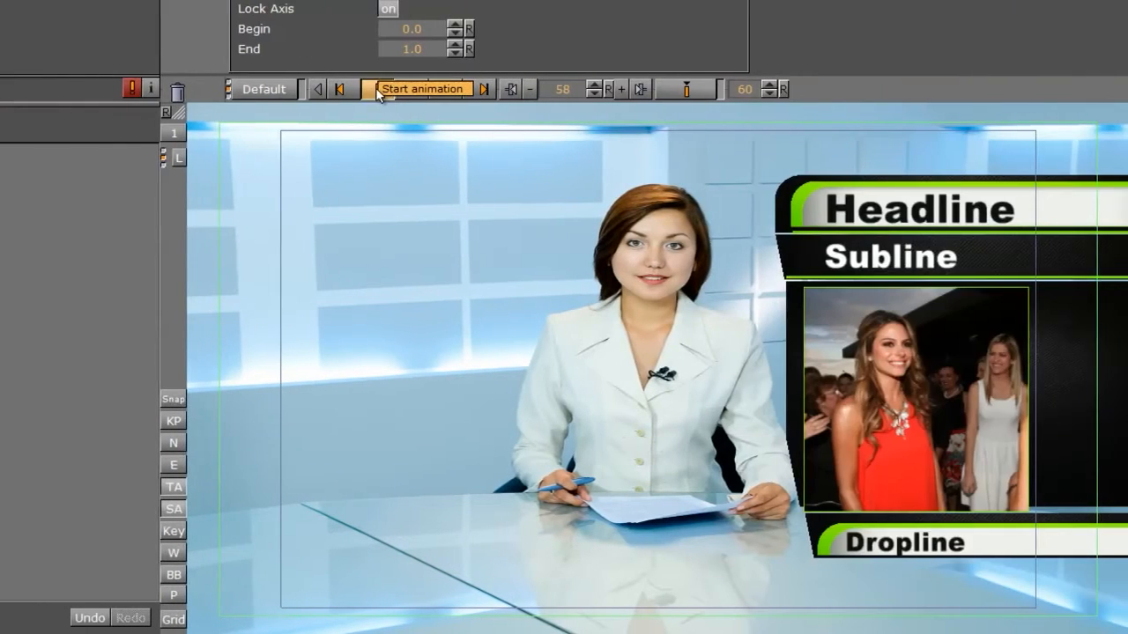
left_click(376, 89)
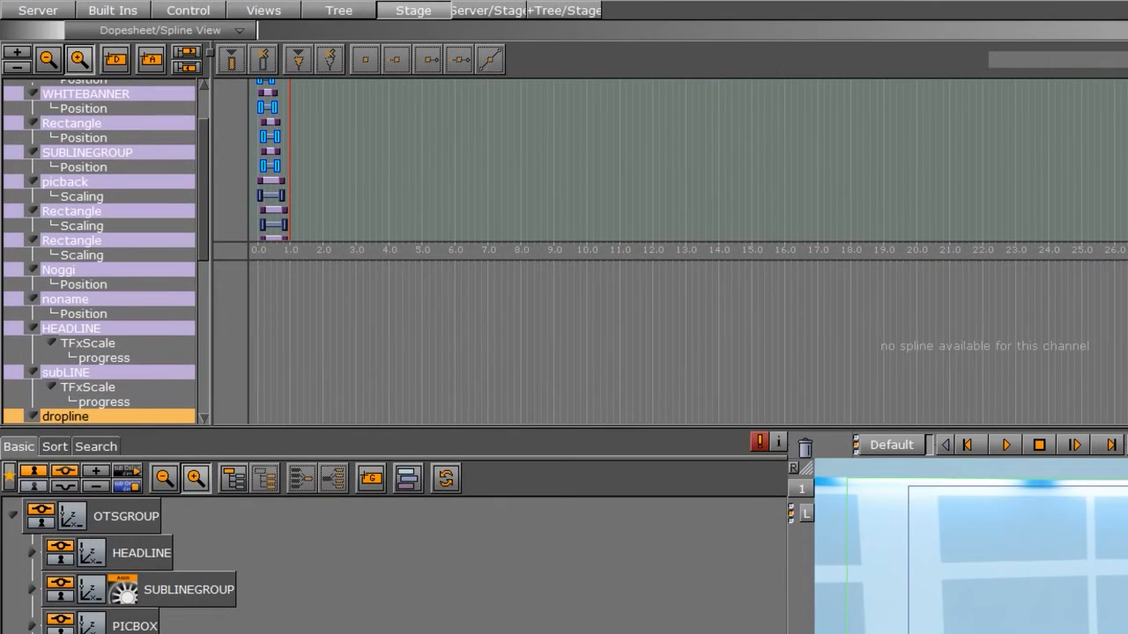
left_click_drag(200, 232, 200, 331)
scroll(389, 188, "up", 8)
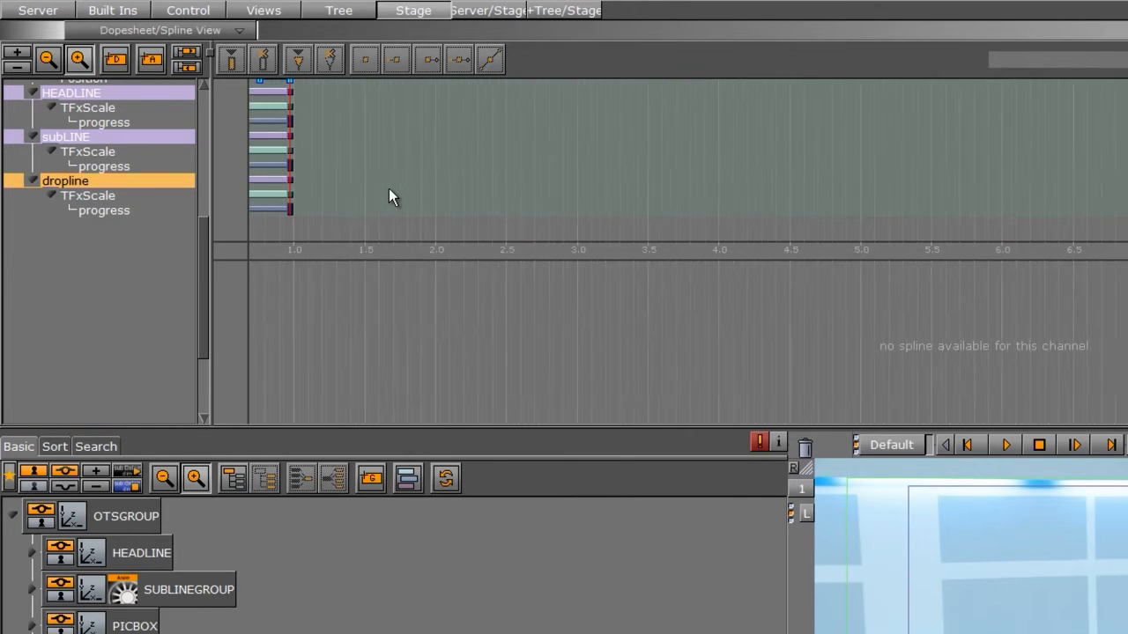
left_click_drag(353, 213, 705, 204)
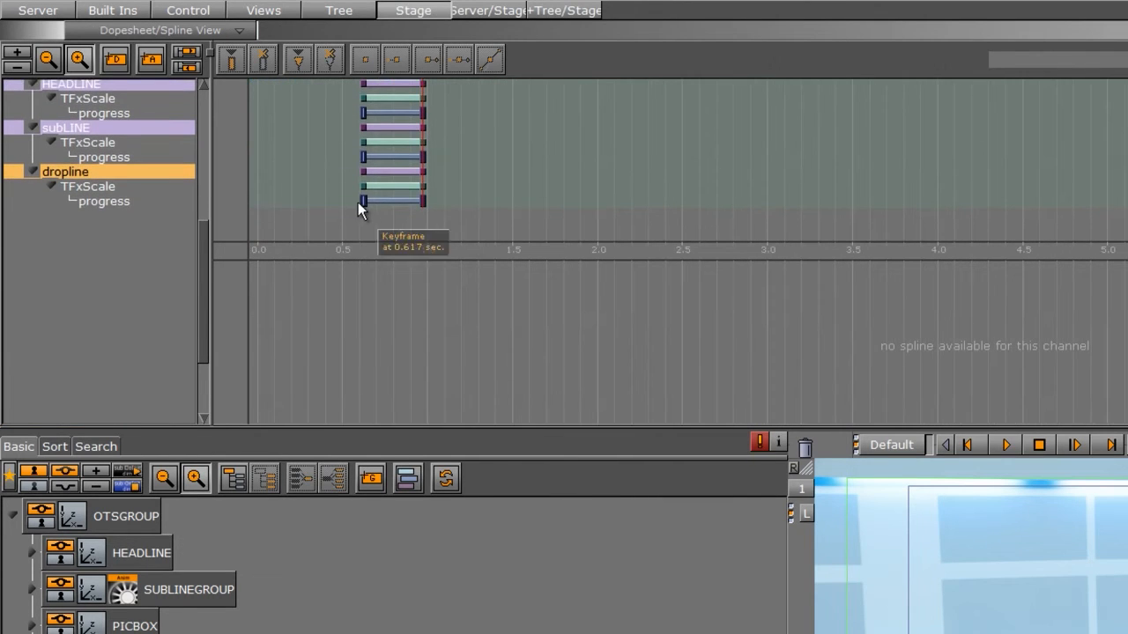
left_click_drag(362, 198, 426, 229)
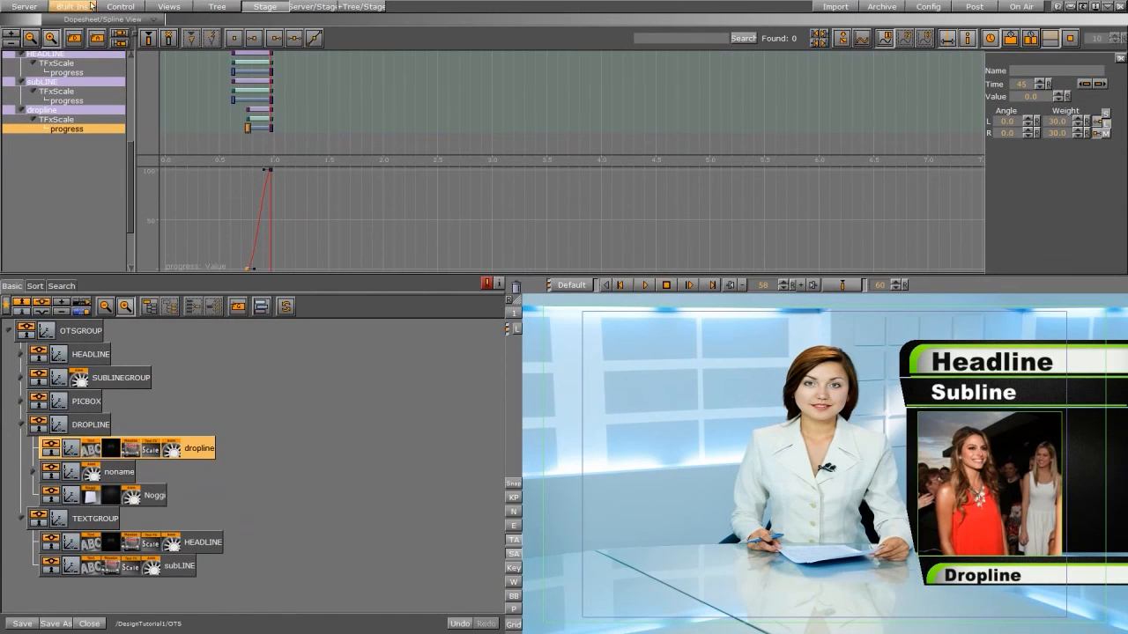
- Apply the ControlText plugin from the Control container plugins to the HEADLINE text in TEXTGROUP
left_click(29, 9)
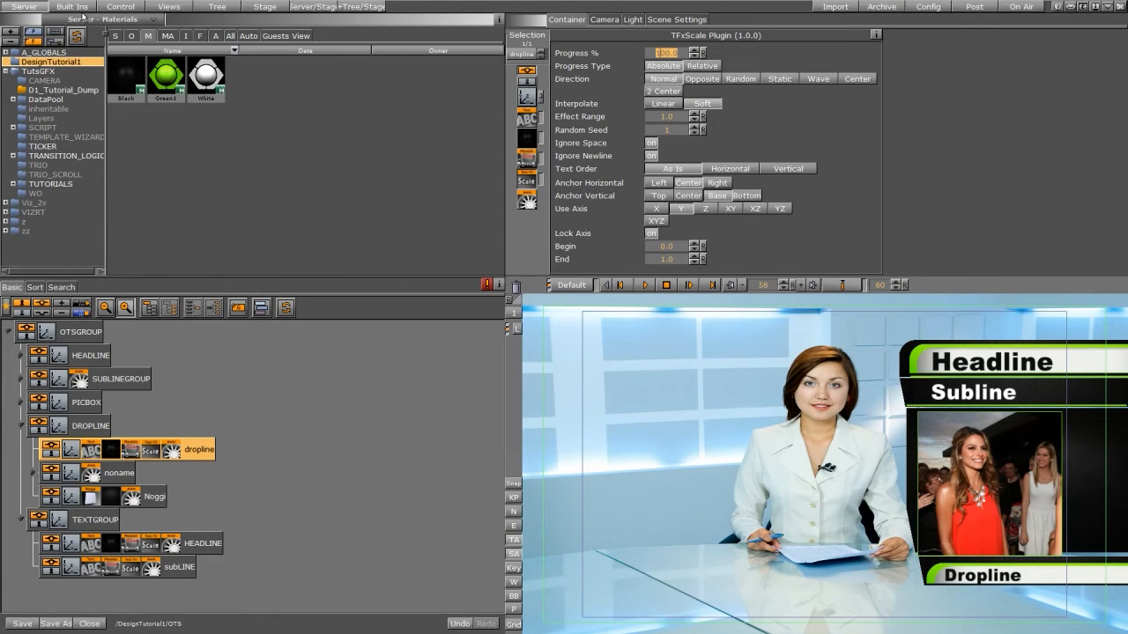
left_click(74, 7)
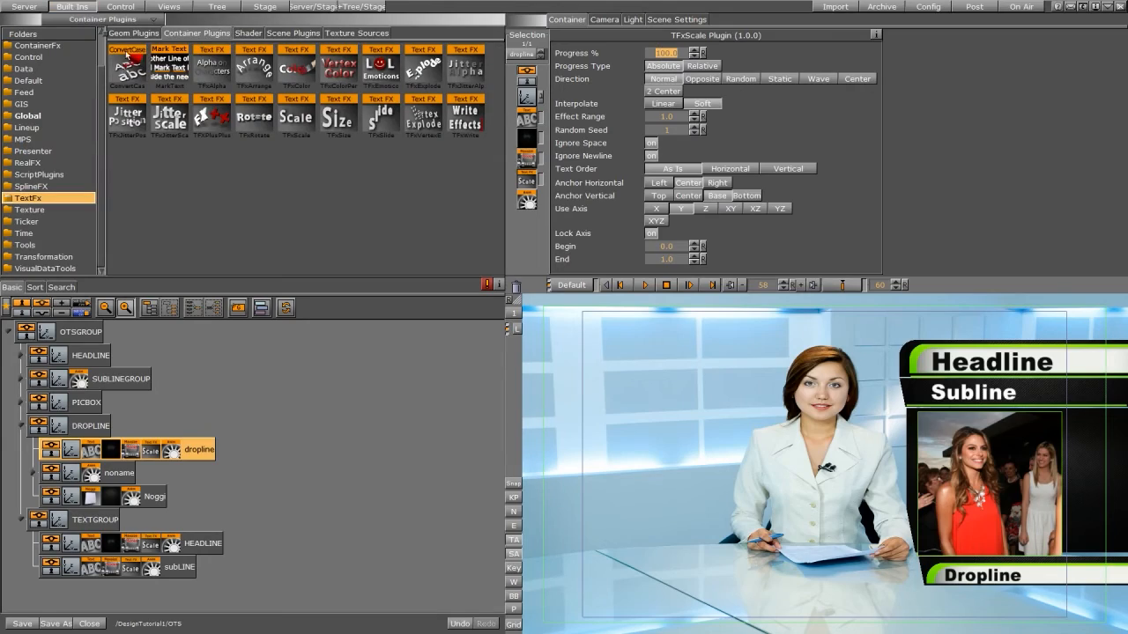
left_click(39, 58)
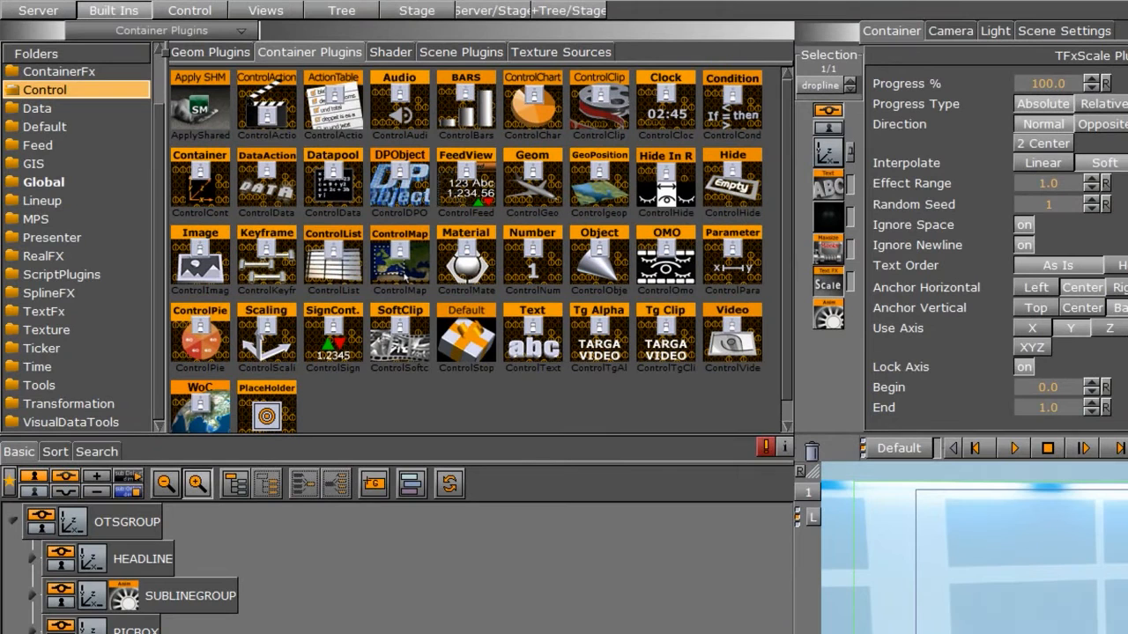
left_click_drag(531, 335, 328, 622)
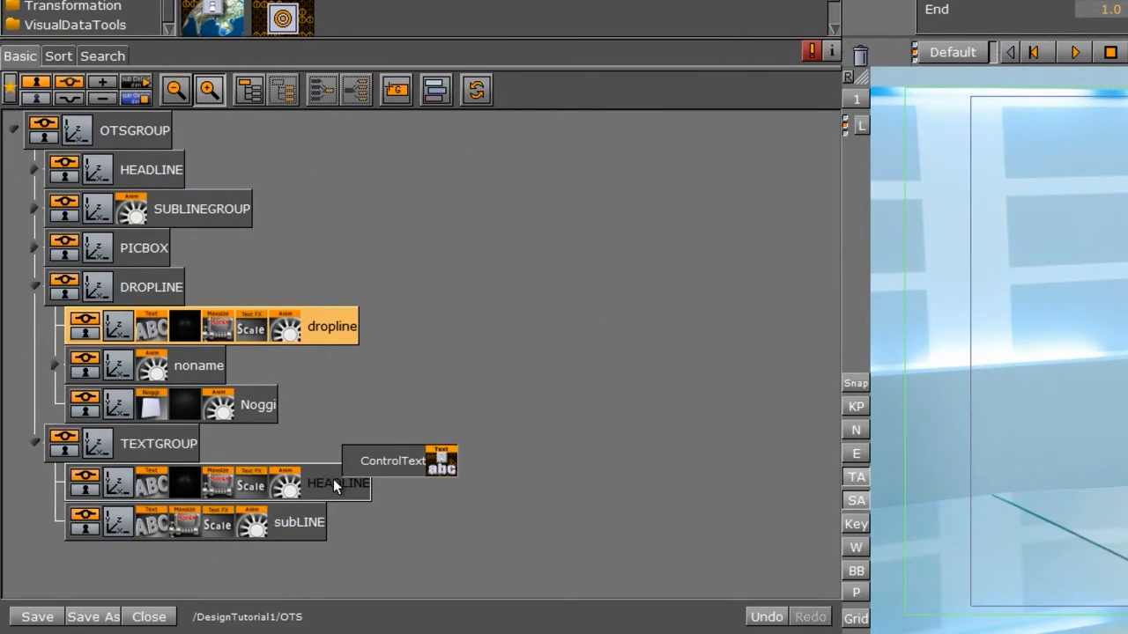
left_click_drag(333, 479, 333, 478)
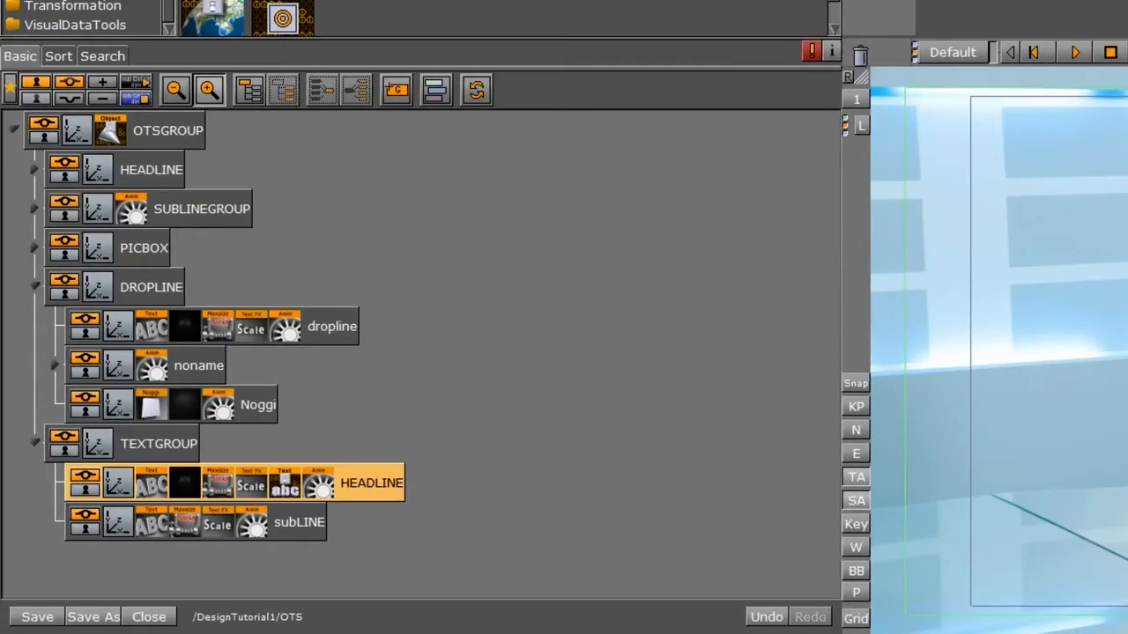
- Apply the ControlText plugin to the subLINE text and set its field identifier to 2
left_click_drag(326, 75, 292, 525)
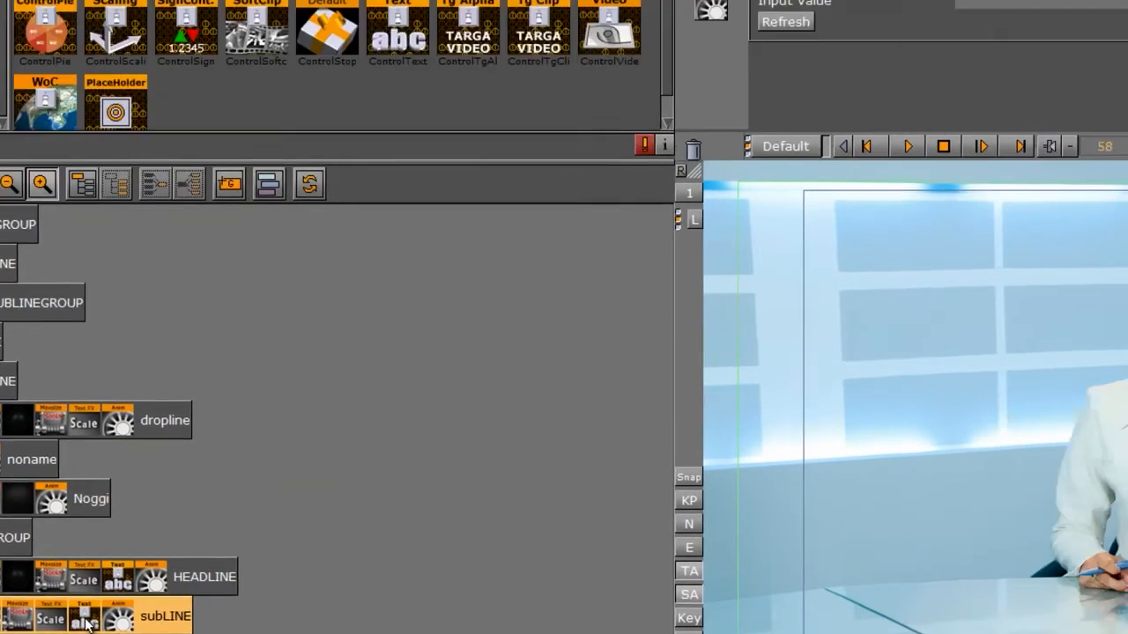
left_click(253, 527)
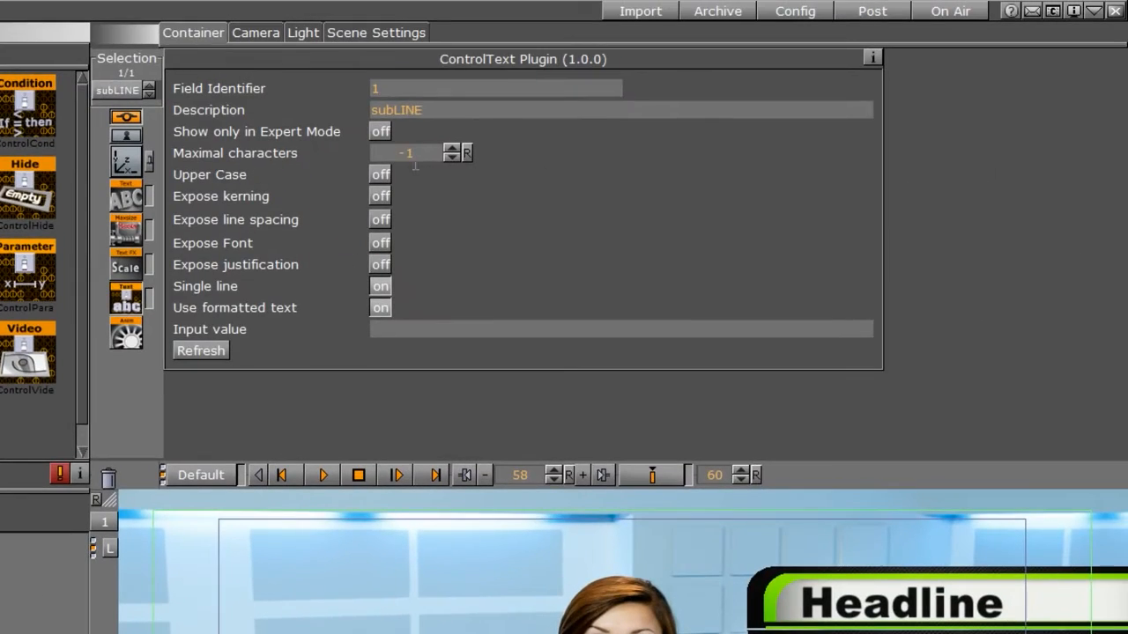
left_click(410, 81)
type("2")
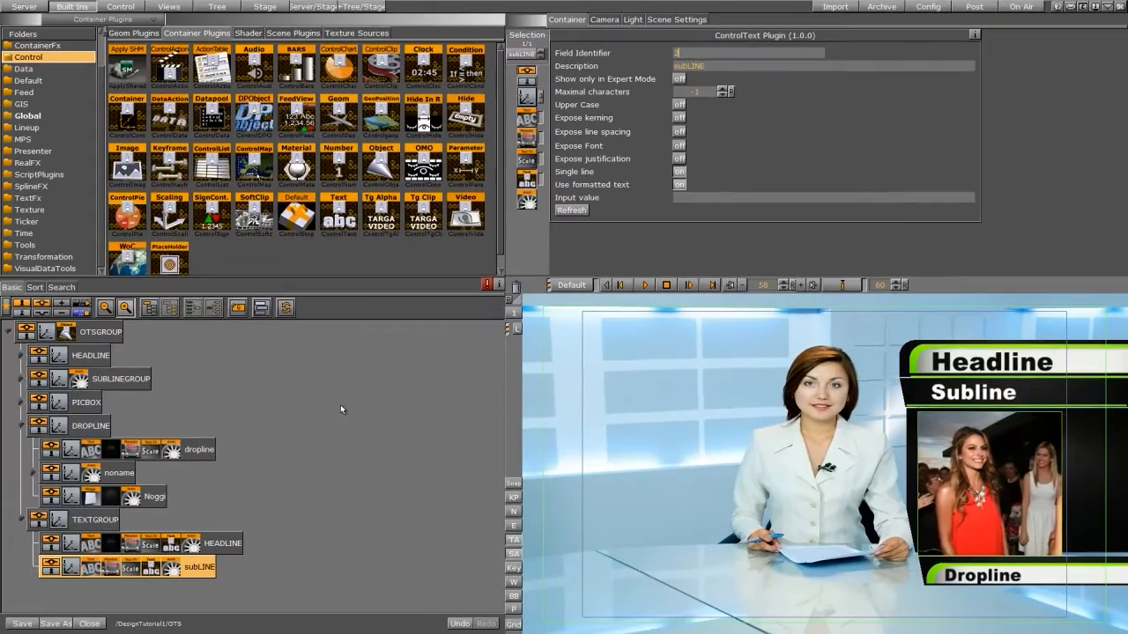
- Apply the ControlImage plugin to the photo rectangle in PICBOX and rename that container as picture
left_click(20, 402)
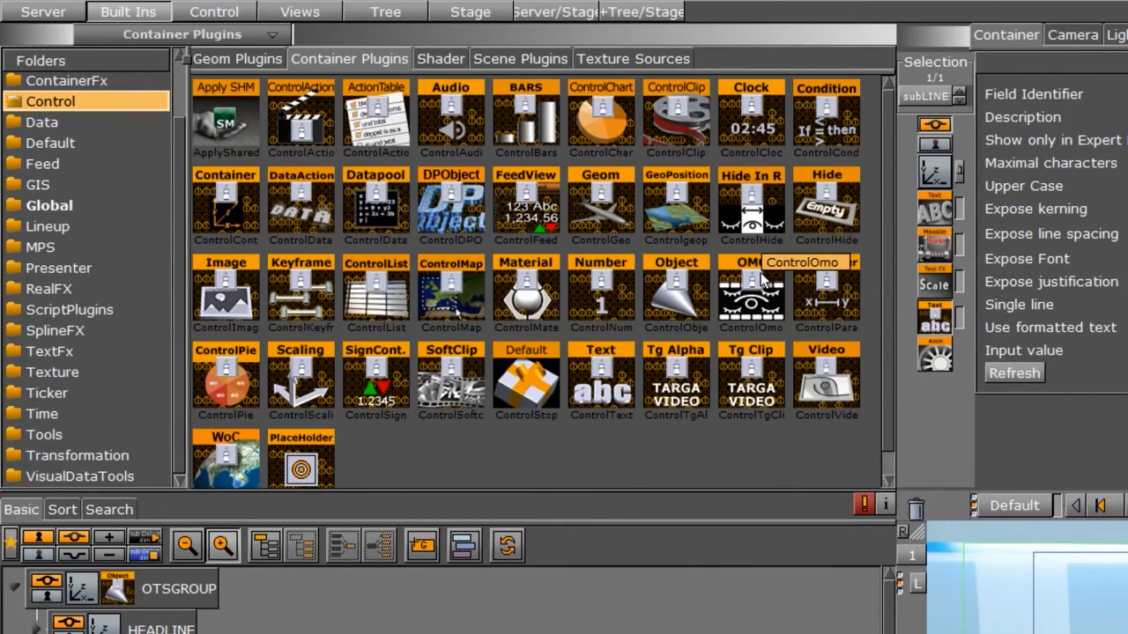
left_click_drag(229, 291, 278, 307)
double_click(316, 301)
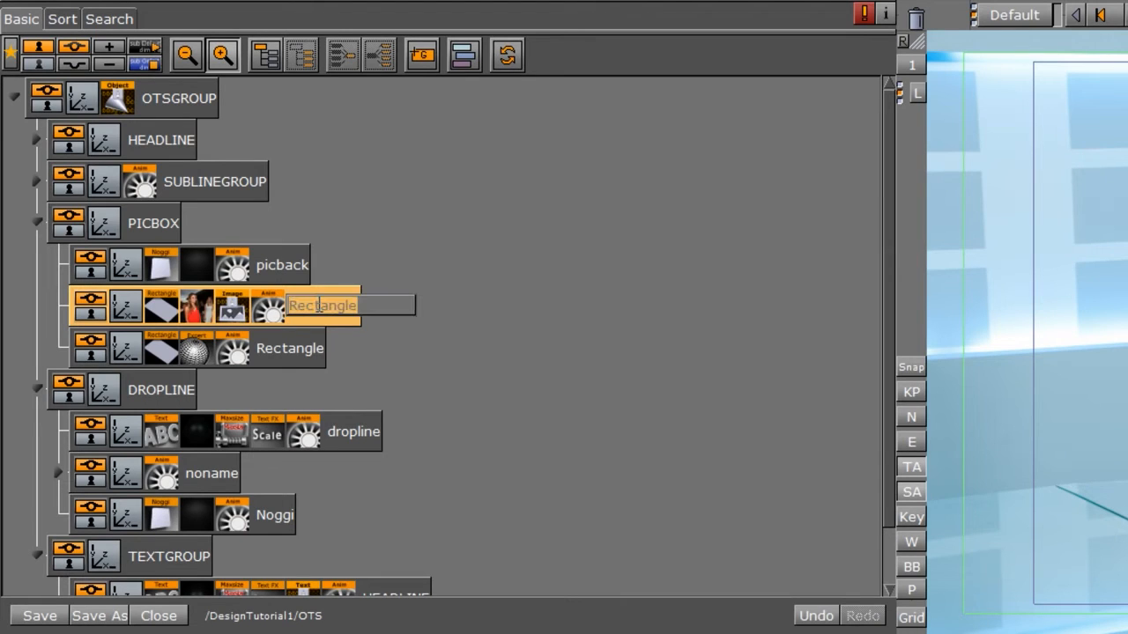
type("pic")
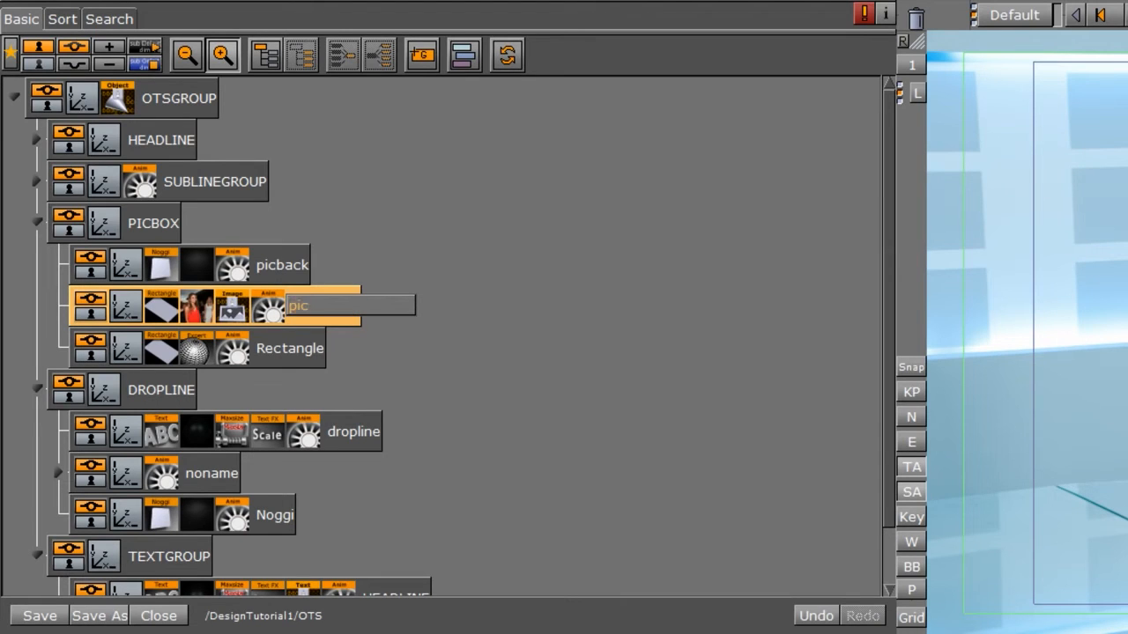
type("ture")
key("Return")
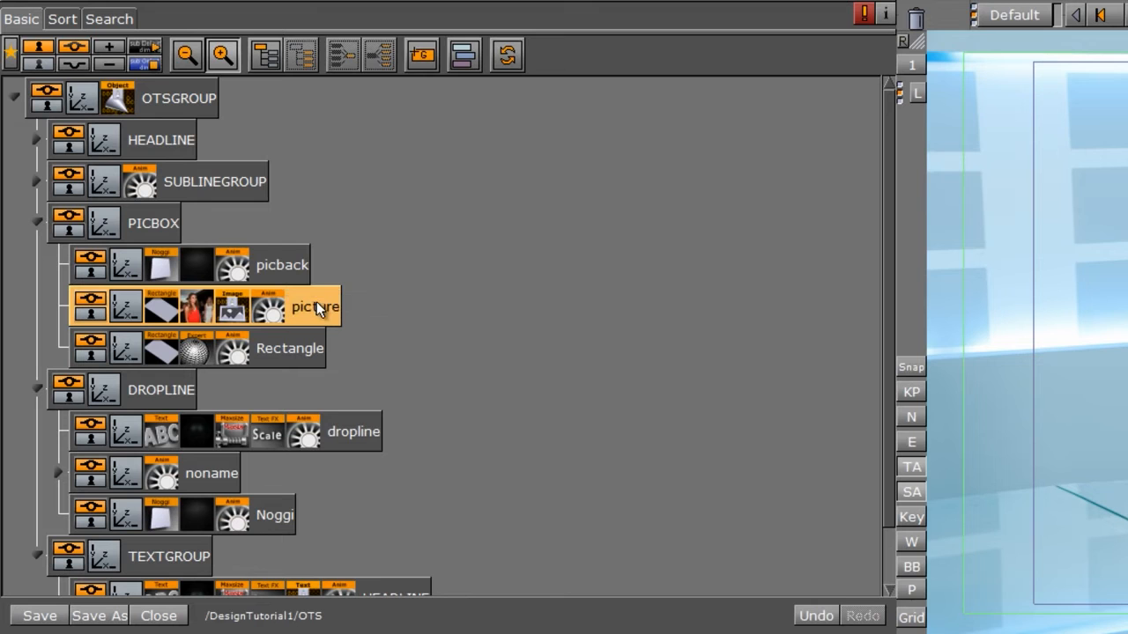
- Set the picture container's ControlImage field identifier to 3 and its description to "picture"
left_click(234, 316)
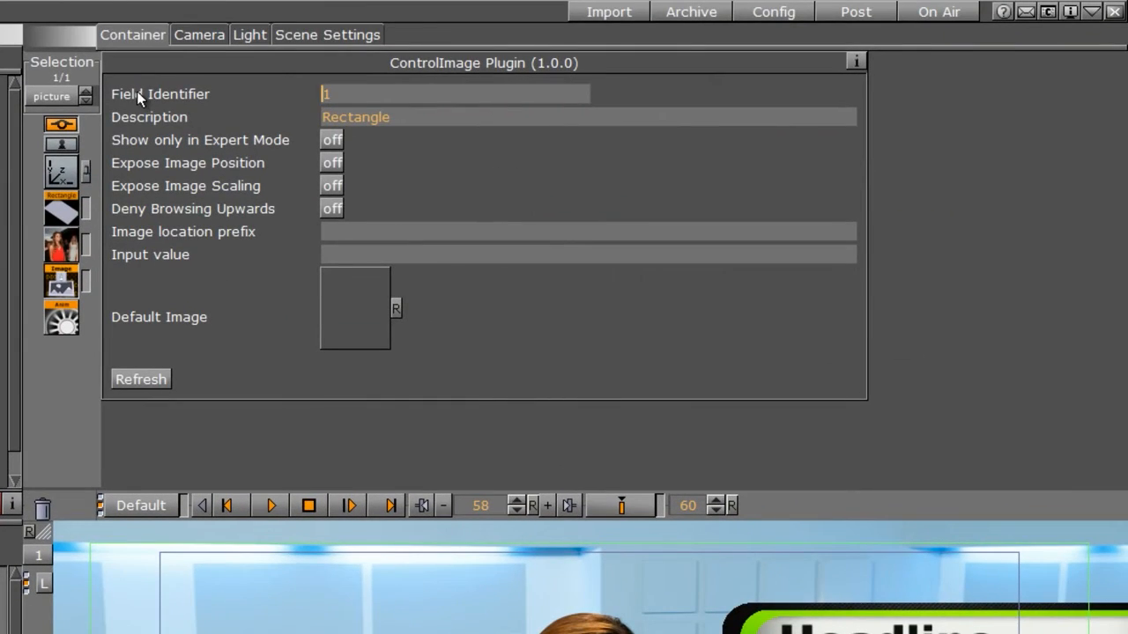
left_click_drag(338, 93, 233, 81)
type("3")
key("Tab")
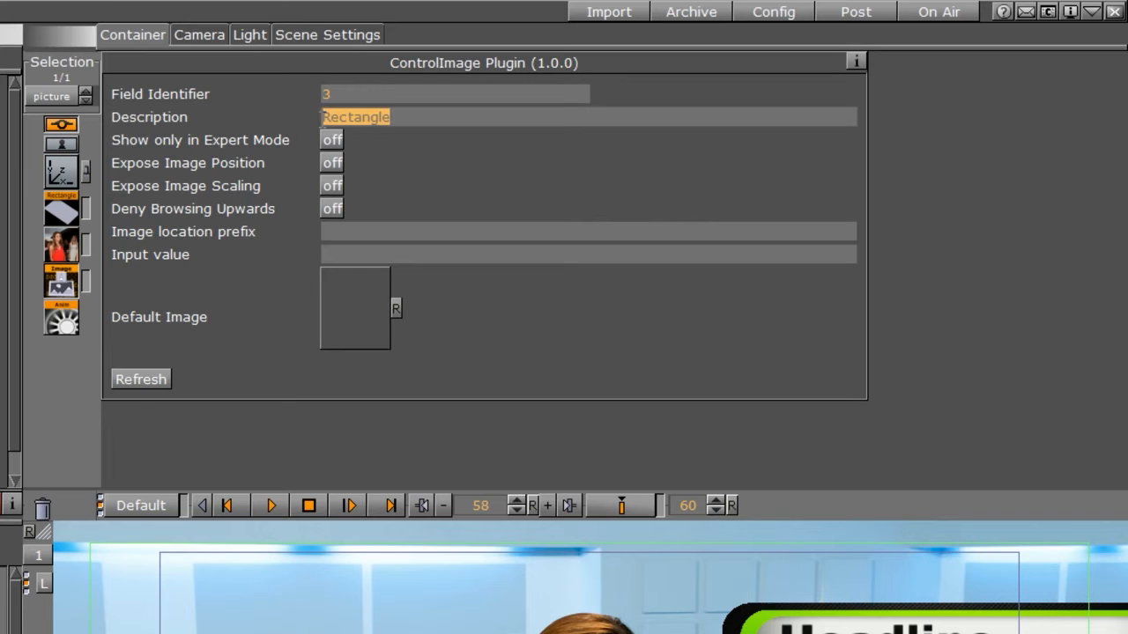
type("pic")
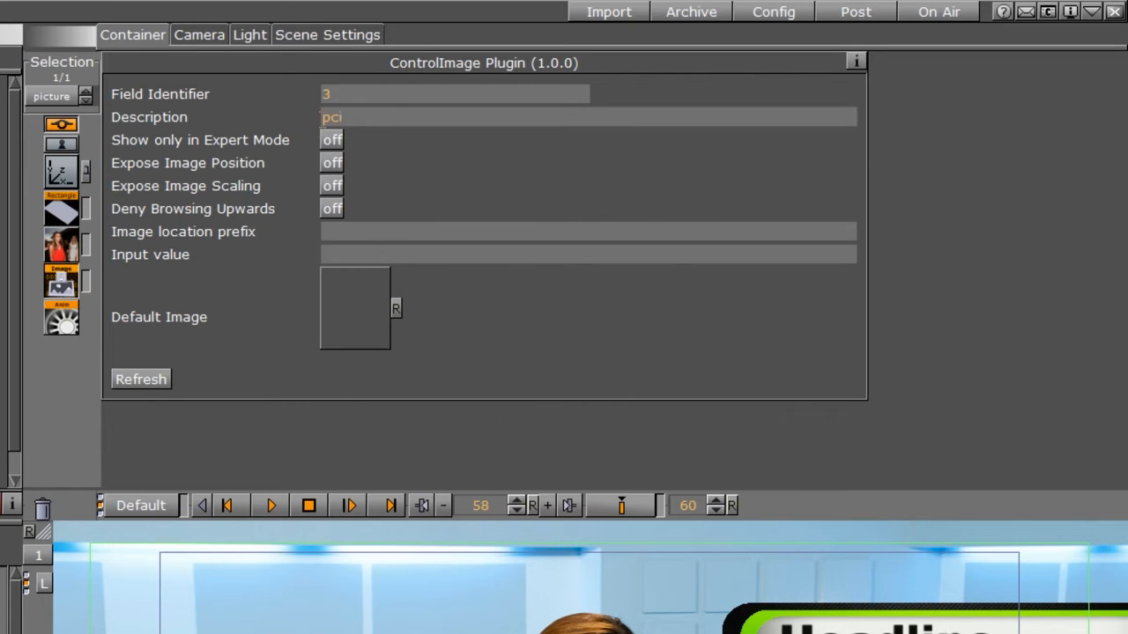
type("ture")
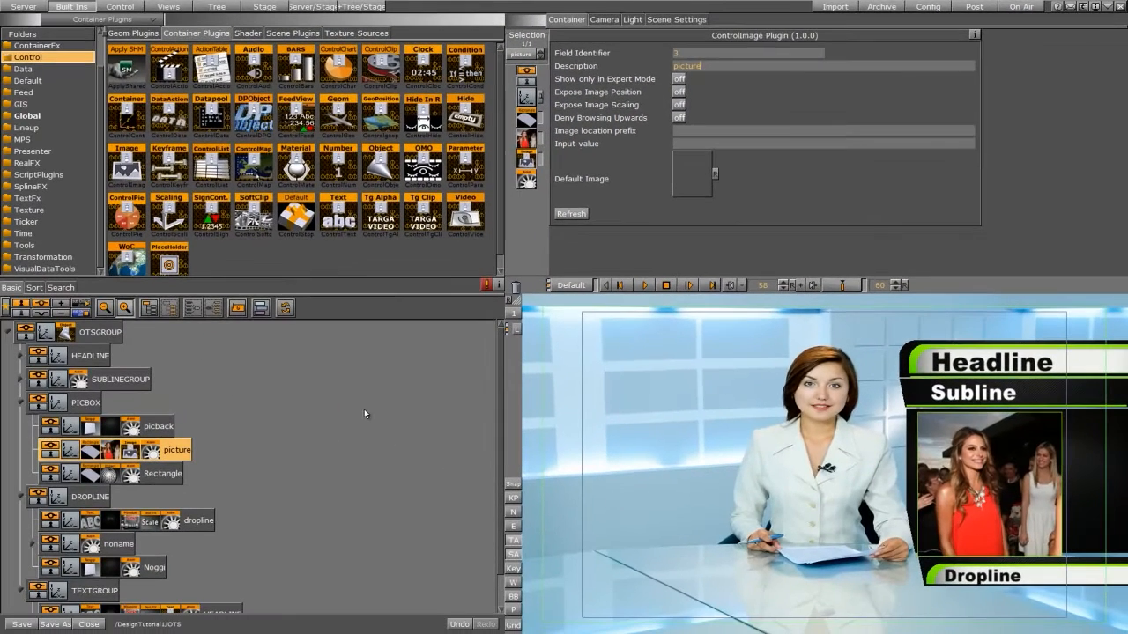
- Collapse PICBOX and TEXTGROUP, apply the ControlText plugin to the dropline text and set its field identifier to 4
left_click(20, 402)
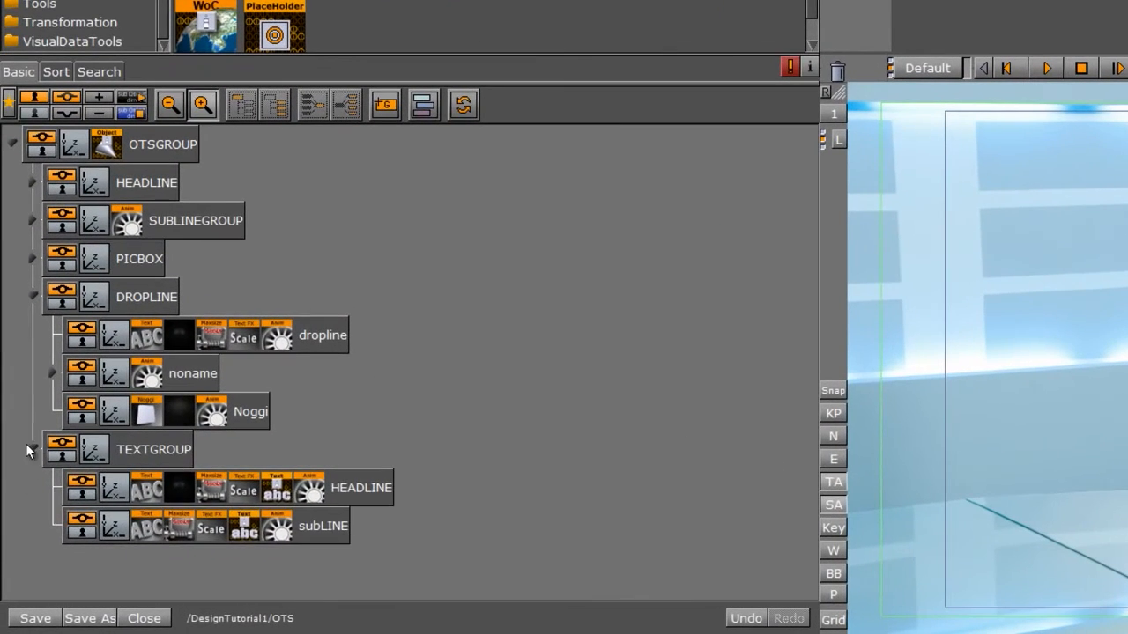
left_click(32, 450)
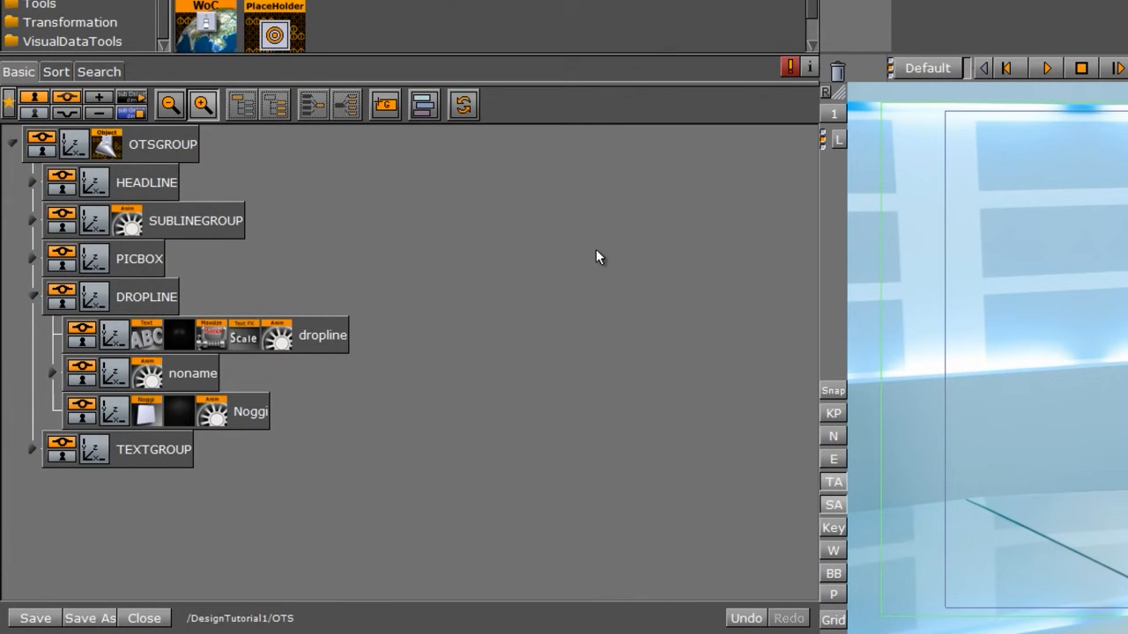
left_click_drag(696, 13, 320, 342)
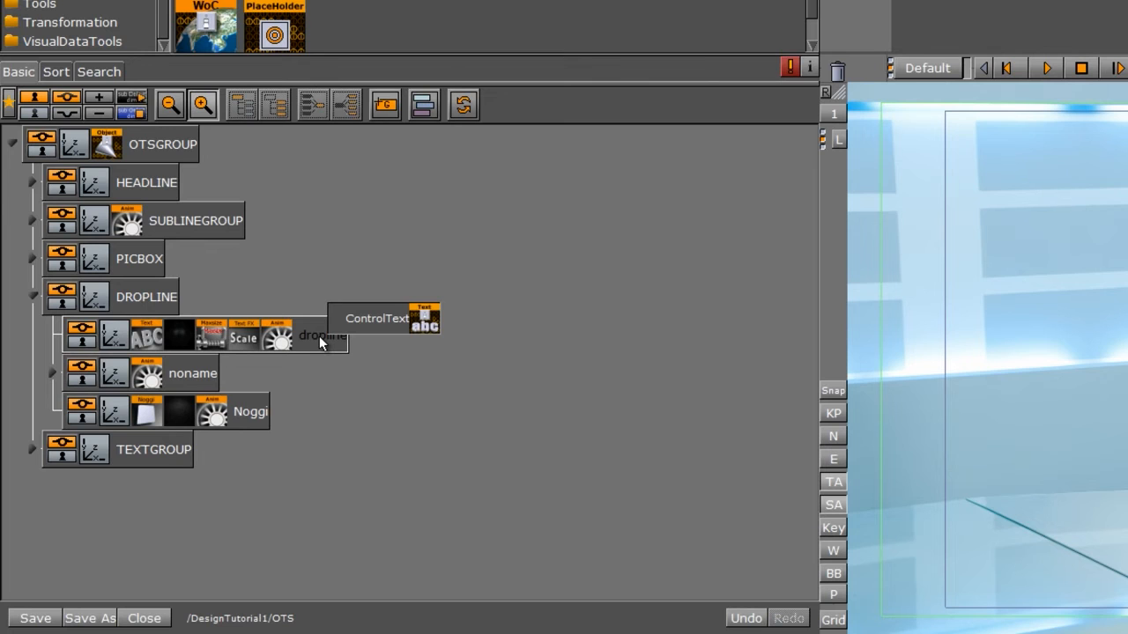
left_click_drag(321, 342, 321, 341)
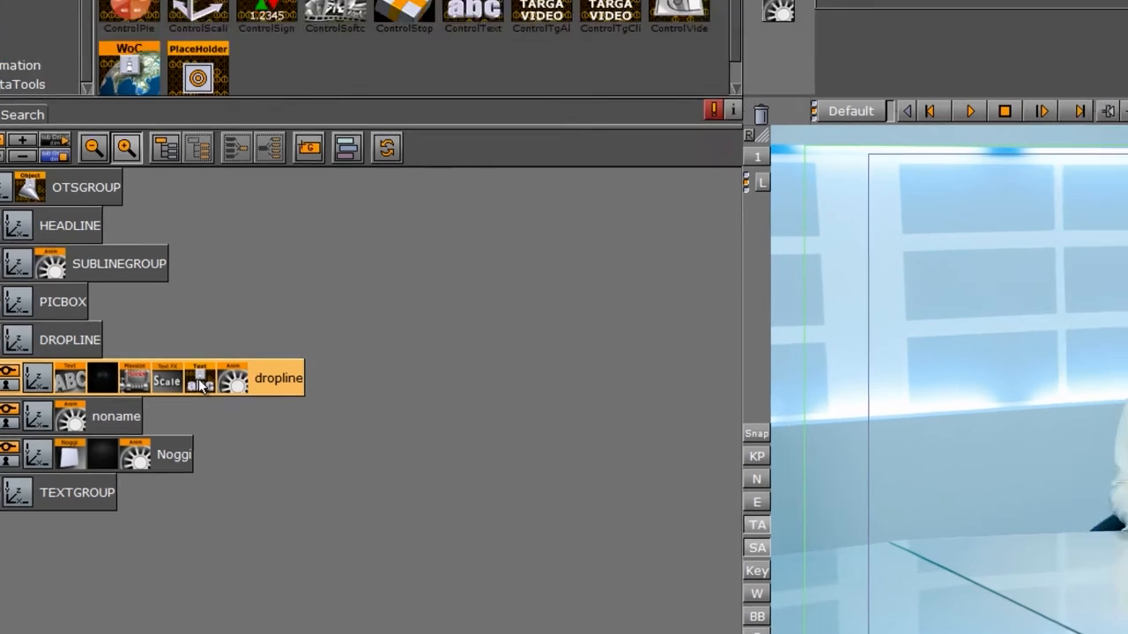
left_click(276, 338)
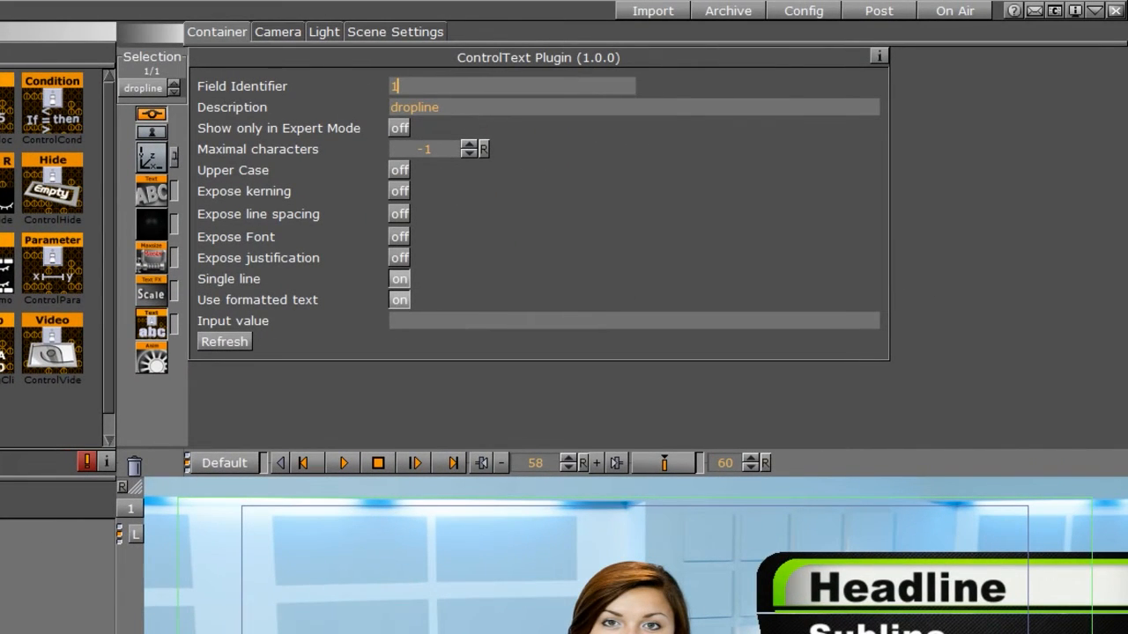
type("4")
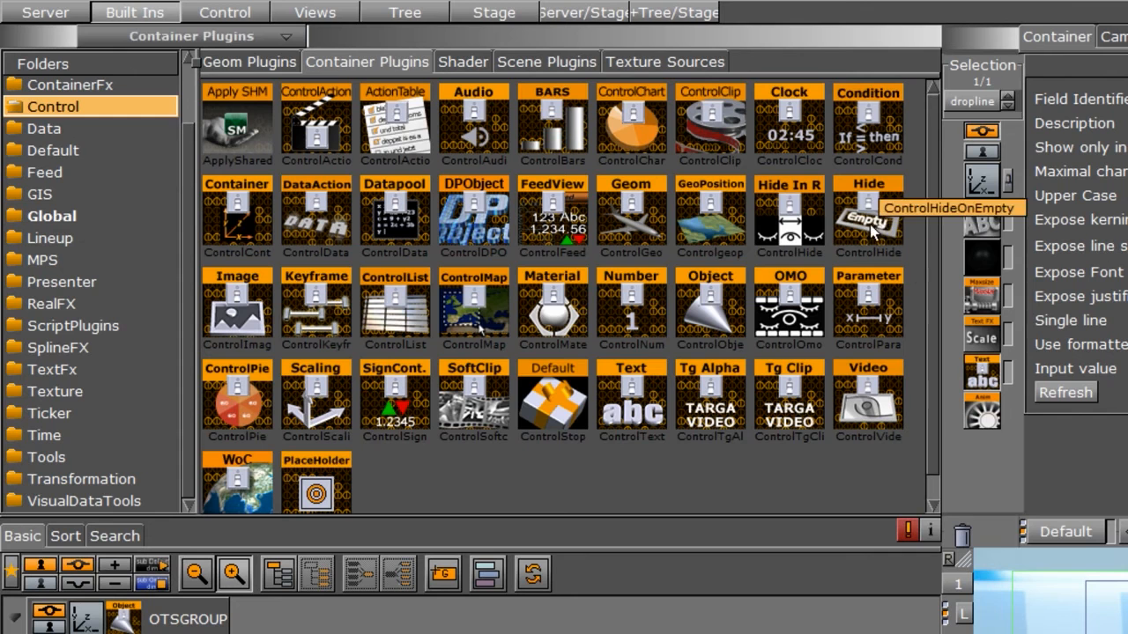
- Apply the ControlHideOnEmpty plugin to the DROPLINE group, set its field identifier to 4, turn off numerical input treatment and collapse the group
left_click(876, 215)
left_click_drag(876, 215, 201, 323)
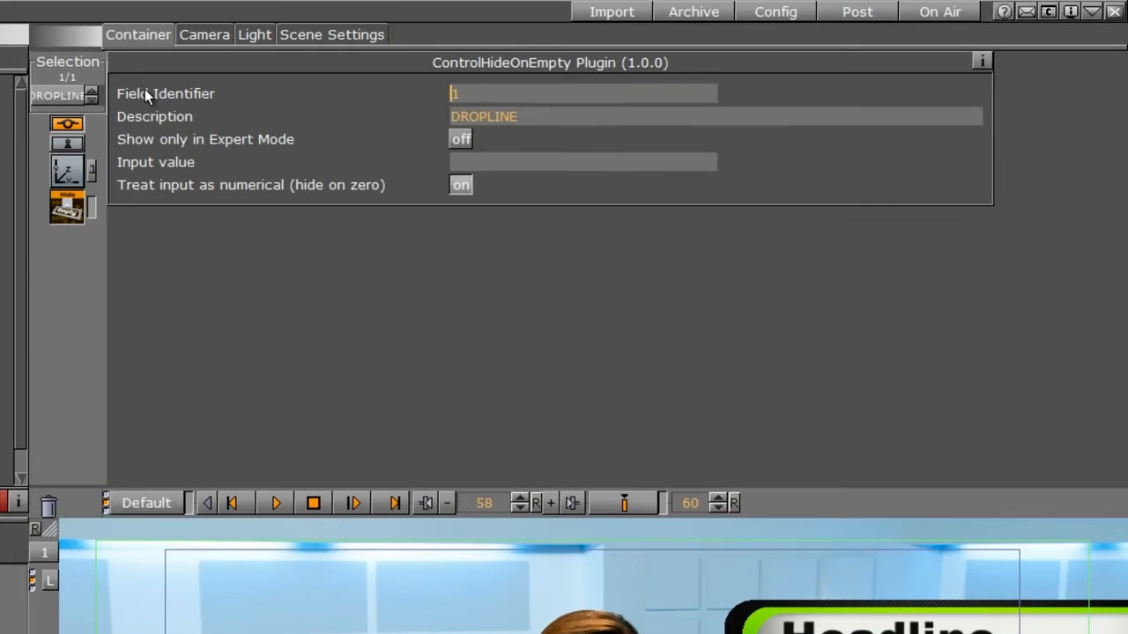
left_click_drag(467, 94, 369, 87)
type("4")
left_click(456, 185)
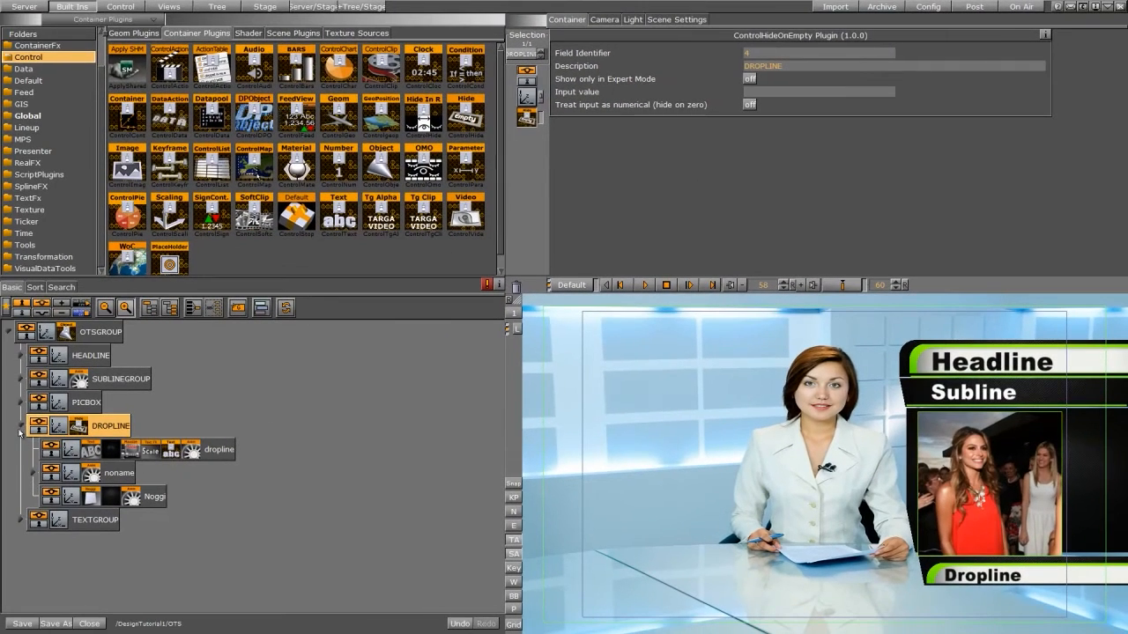
left_click(20, 427)
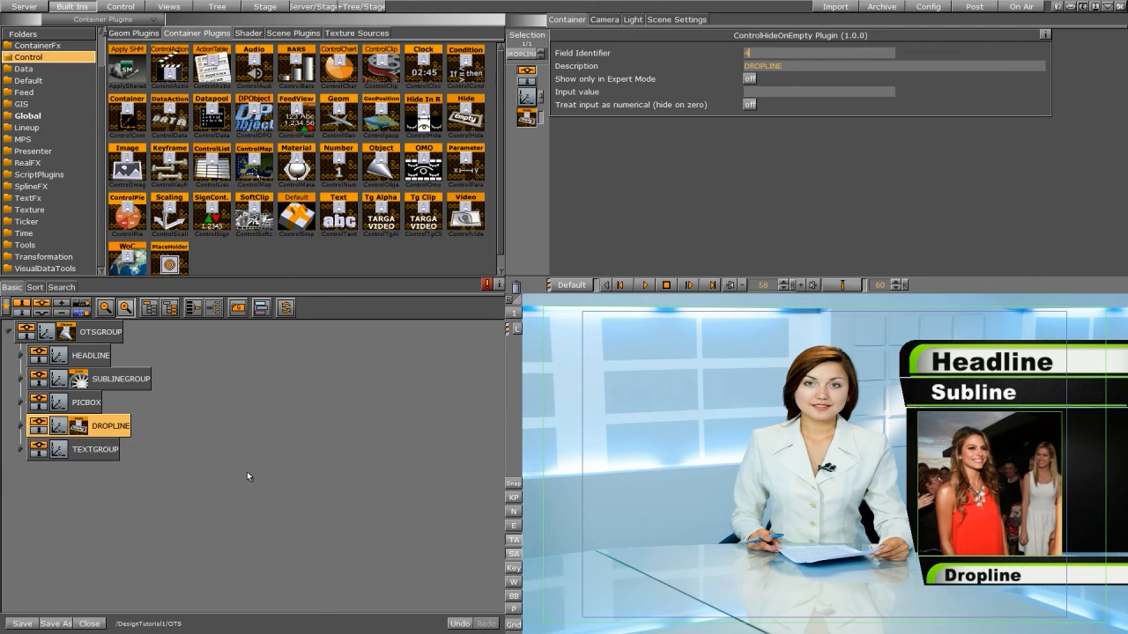
- Add a stop point to the Default director at 1.0 second in the animation stage and move the time marker past it
left_click(264, 6)
left_click_drag(126, 217, 114, 105)
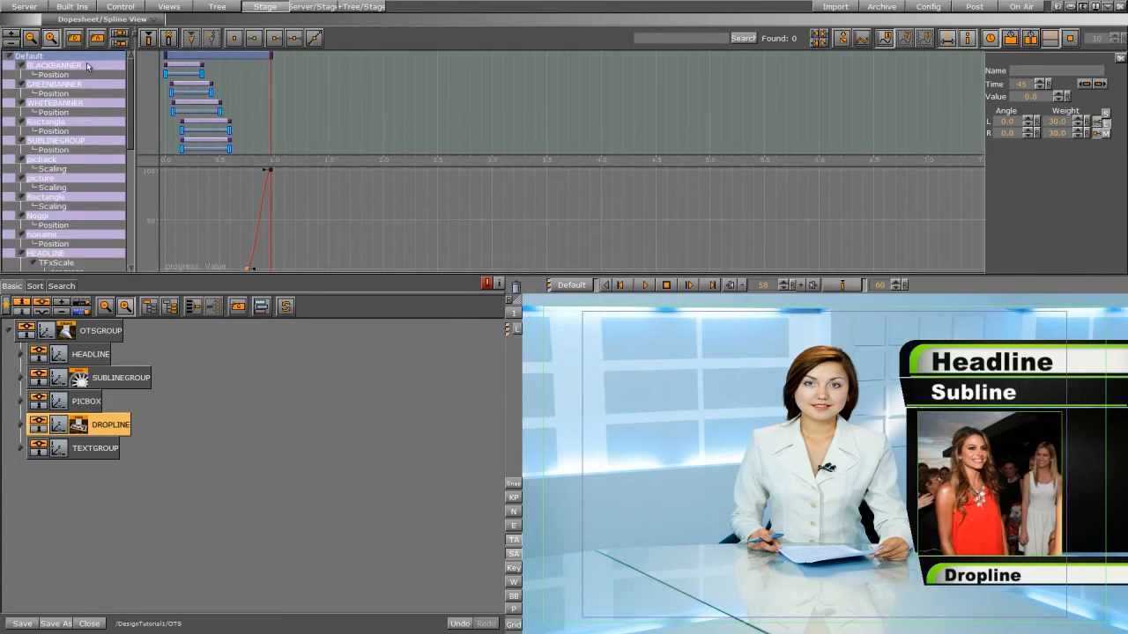
left_click(77, 57)
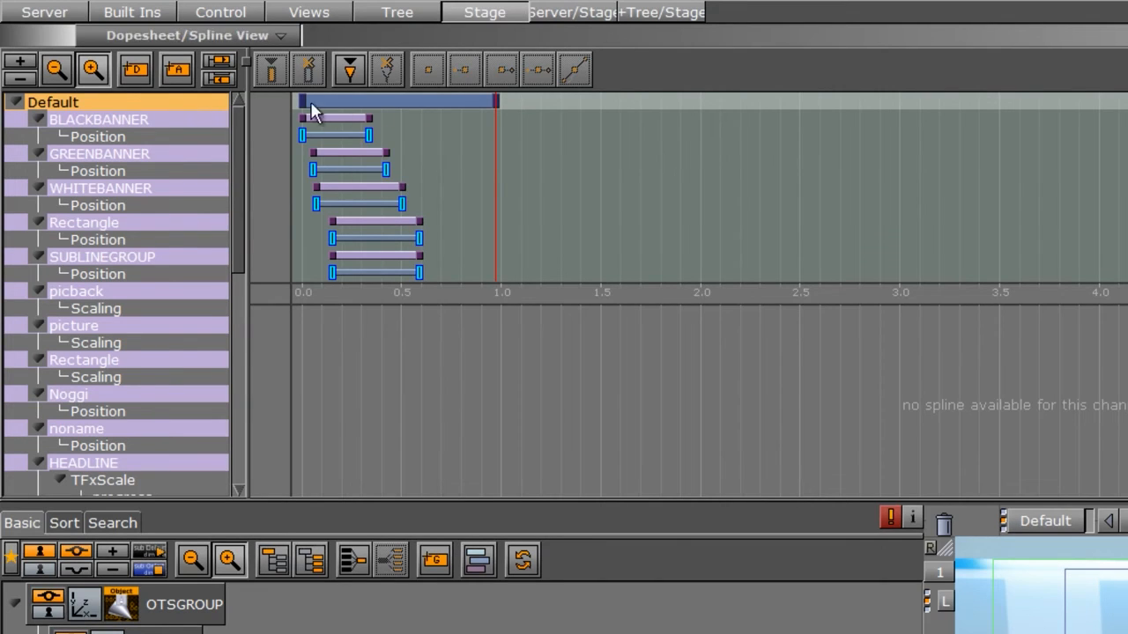
left_click(351, 73)
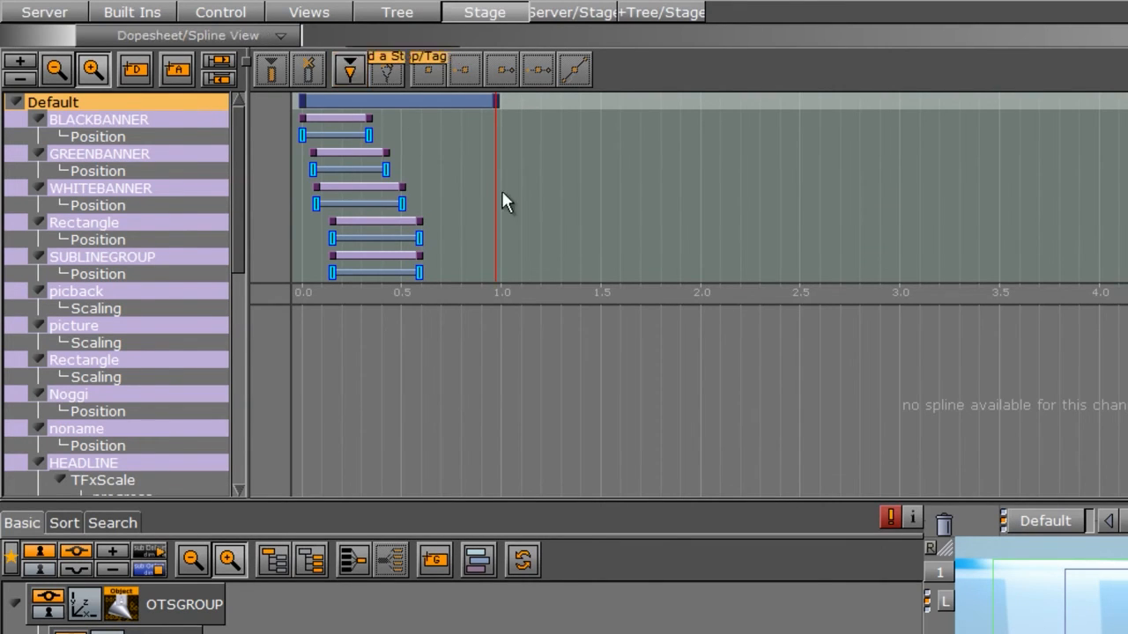
mouse_move(496, 192)
left_mouse_down()
mouse_move(466, 197)
mouse_move(504, 207)
left_mouse_up()
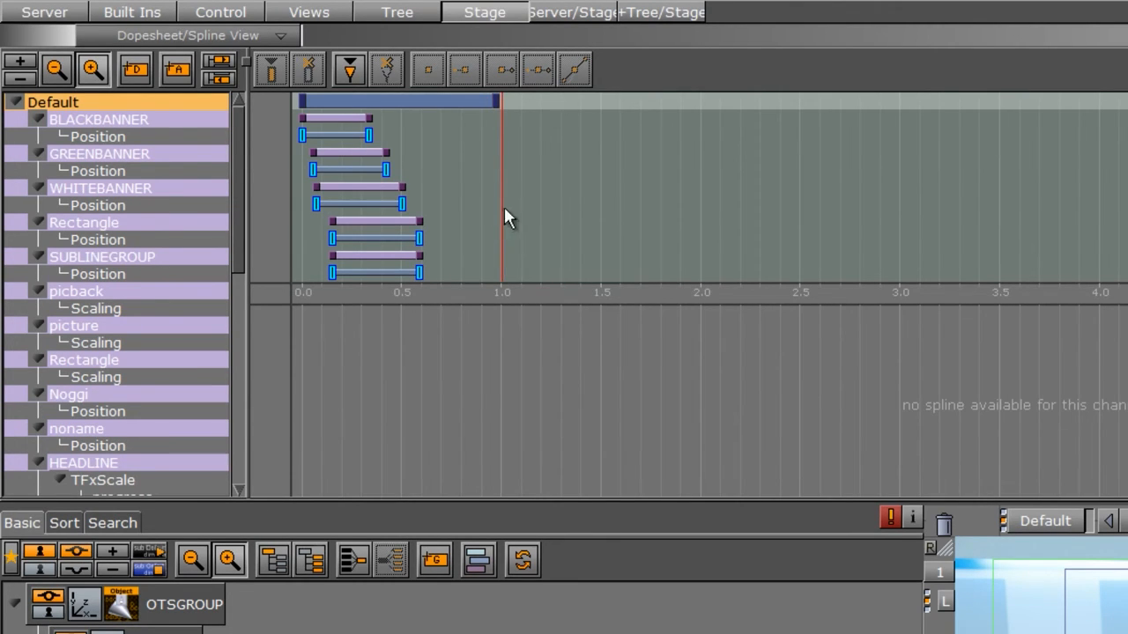
left_click(347, 71)
left_click(500, 97)
left_click_drag(502, 197, 644, 221)
- Copy the BLACKBANNER and GREENBANNER position keyframes in reverse order after the stop point, from about 1.1 to 1.3 seconds
left_click_drag(557, 304, 557, 496)
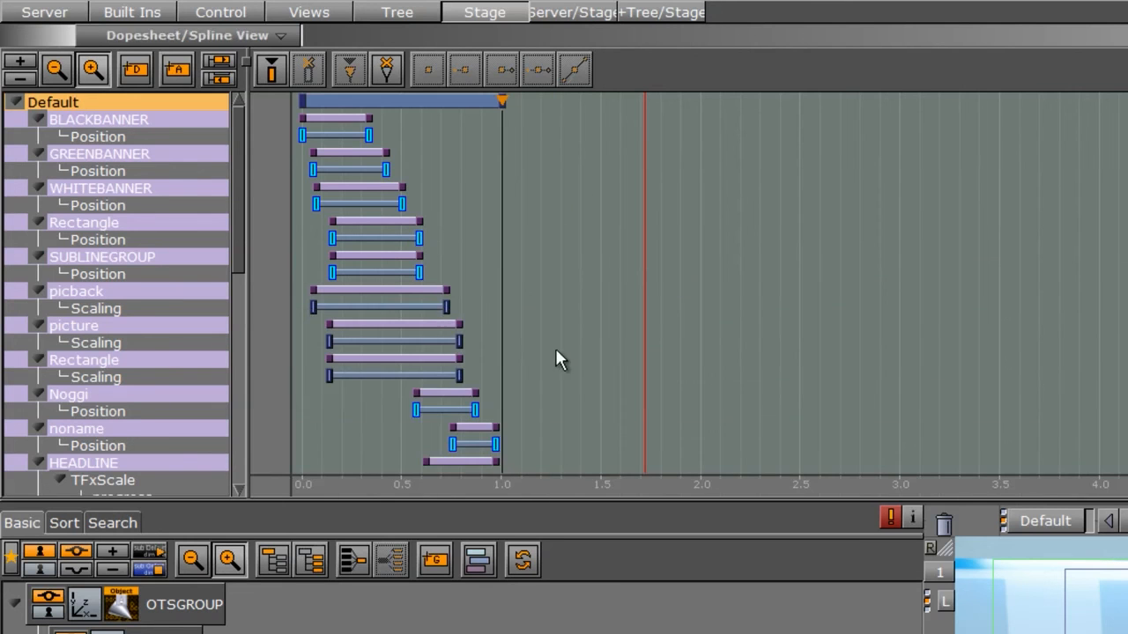
left_click_drag(556, 359, 614, 424)
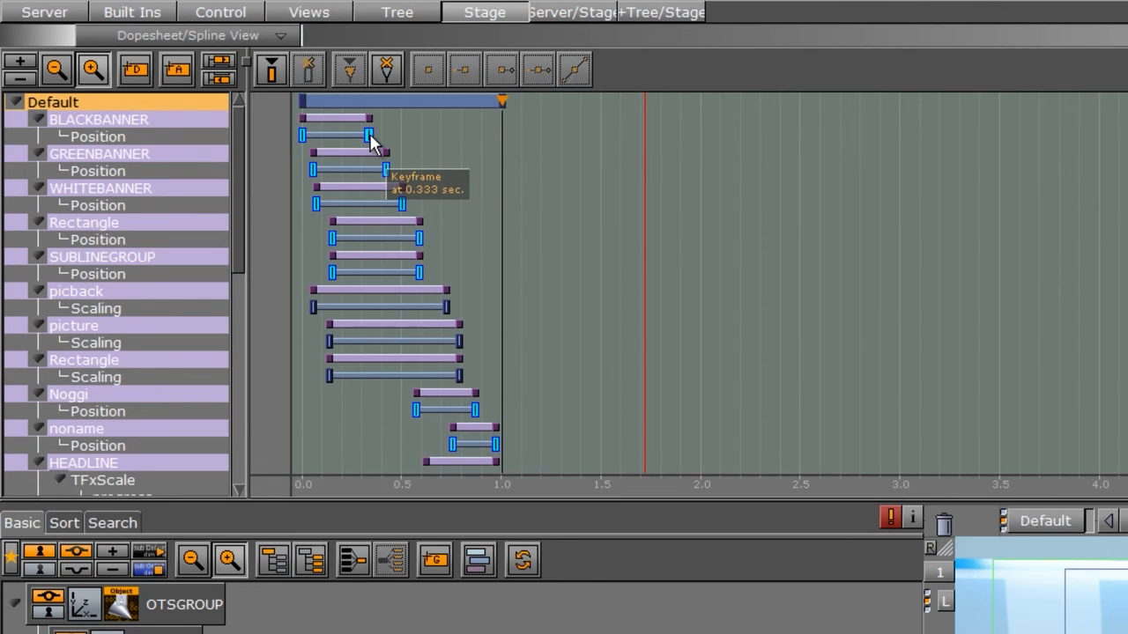
left_click_drag(370, 136, 524, 147)
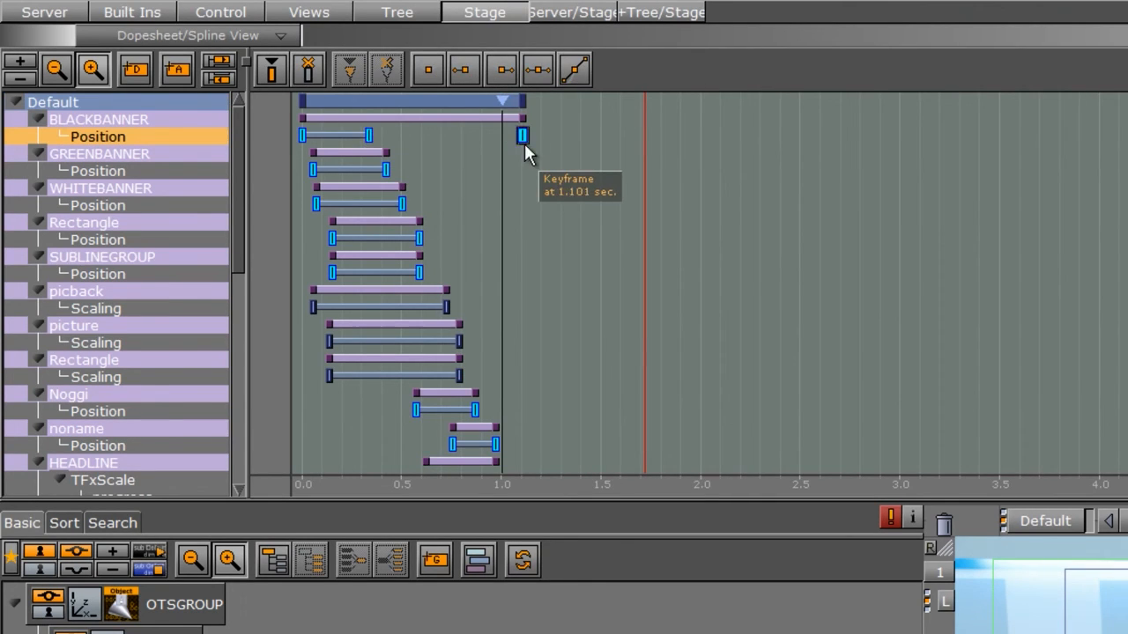
left_click(301, 135)
left_click_drag(303, 140, 566, 151)
left_click_drag(385, 169, 523, 169)
left_click_drag(313, 171, 564, 175)
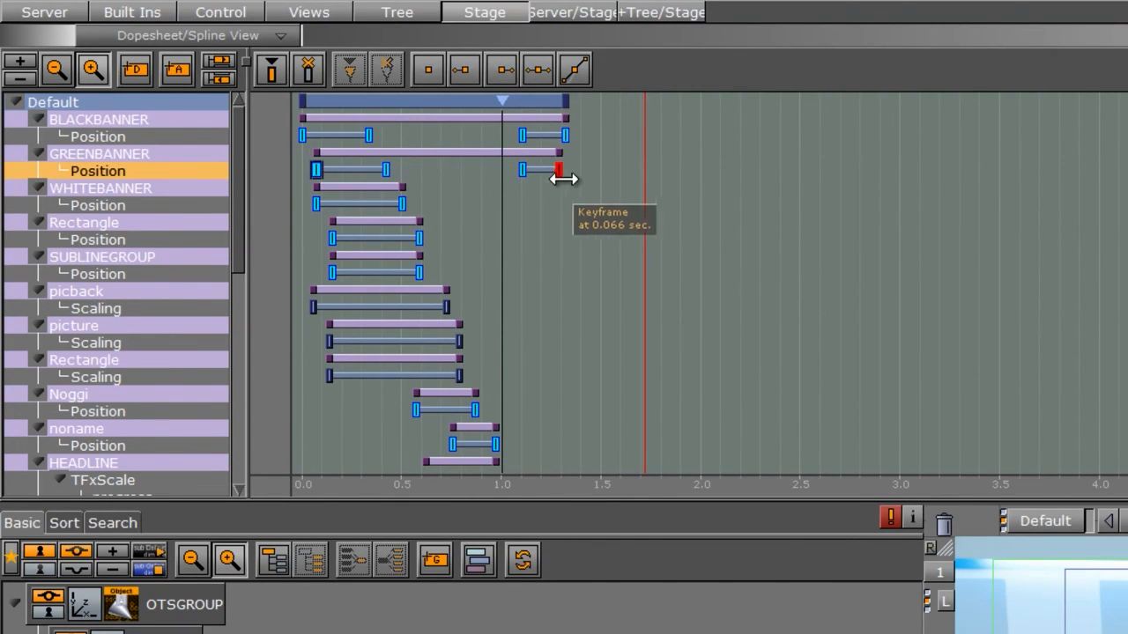
- Copy the WHITEBANNER, Rectangle and SUBLINEGROUP position keyframes in reverse order after the stop point, between about 1.1 and 1.3 seconds
left_click_drag(407, 208, 528, 210)
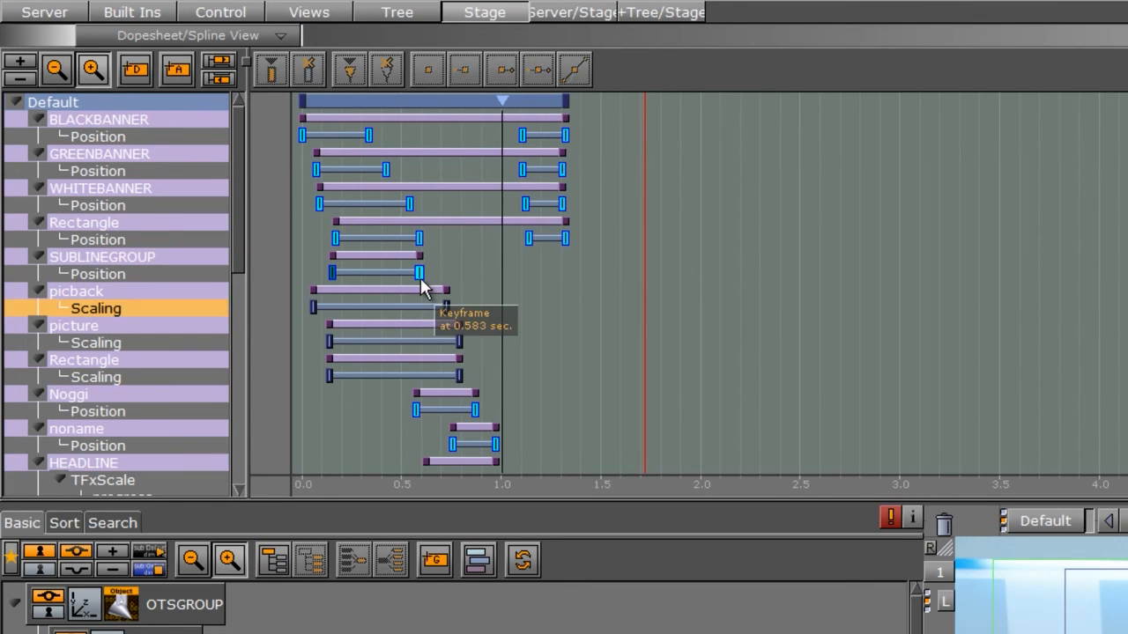
left_click_drag(420, 276, 519, 272, "ctrl")
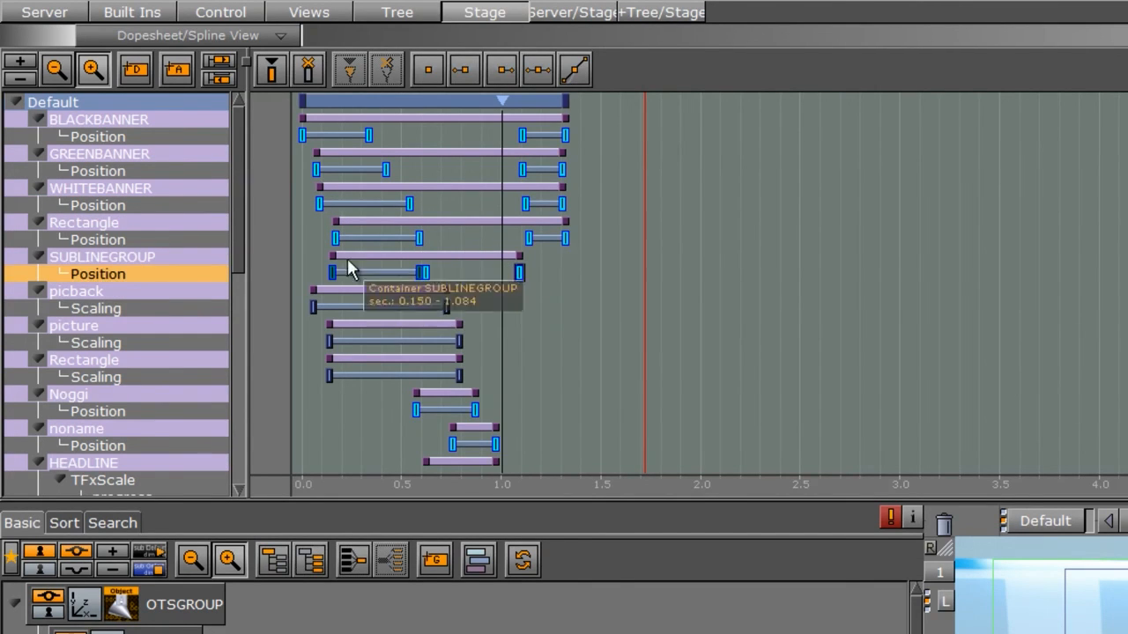
left_click_drag(332, 272, 557, 284, "ctrl")
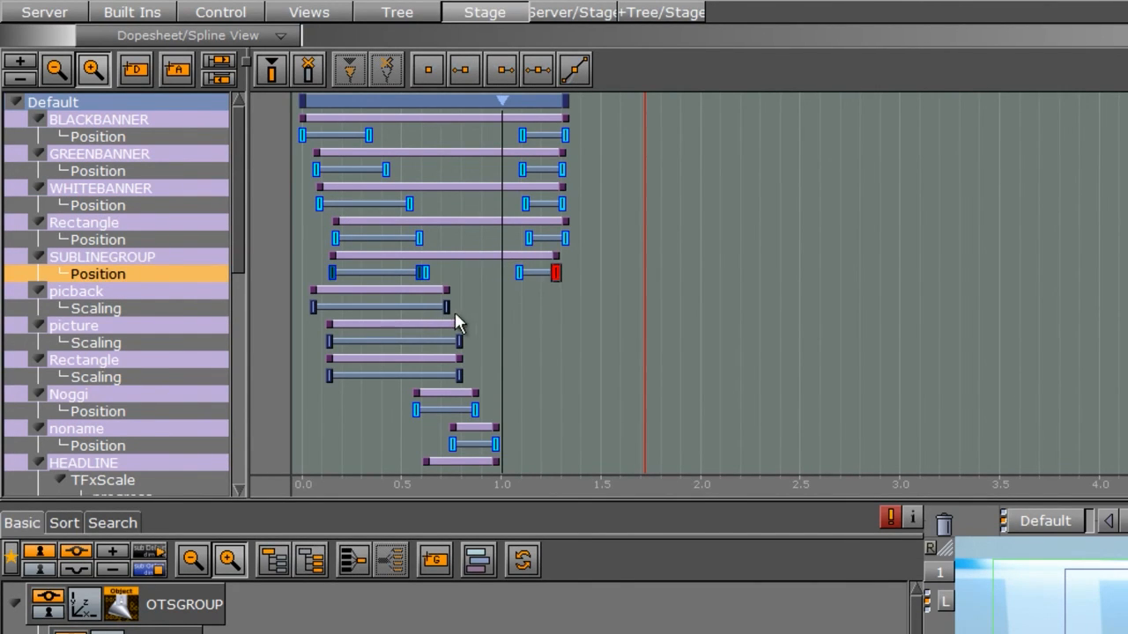
- Copy the picback, picture and Rectangle scaling keyframes in reverse order after the stop point, between about 1.1 and 1.3 seconds
left_click_drag(447, 307, 519, 307, "ctrl")
left_click_drag(313, 307, 552, 306, "ctrl")
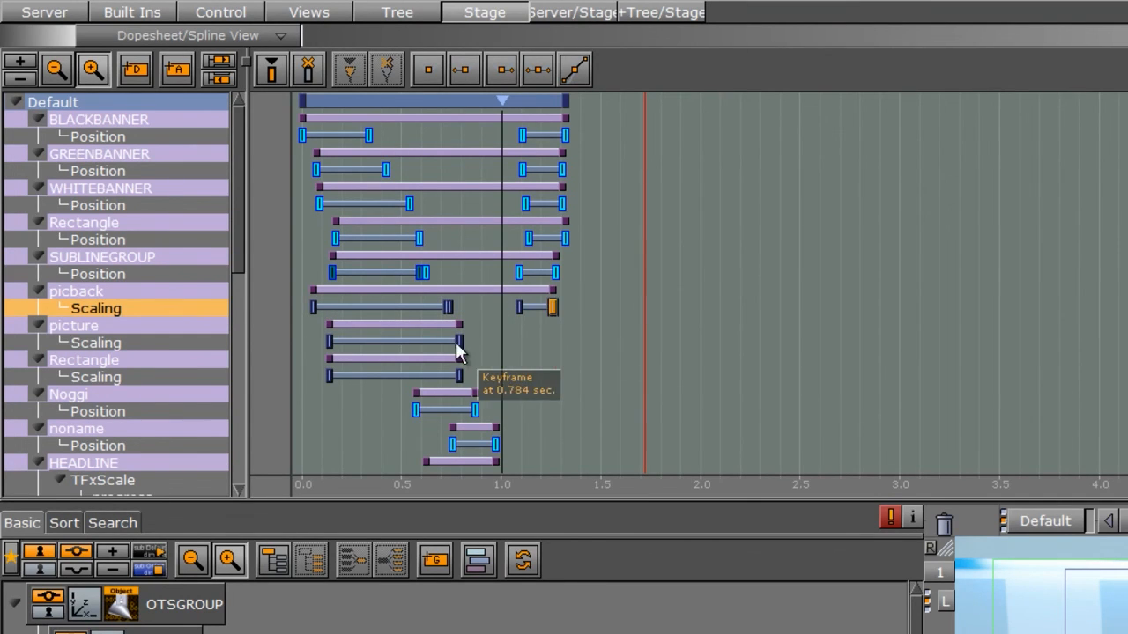
left_click_drag(459, 341, 522, 341, "ctrl")
left_click_drag(328, 341, 549, 341, "ctrl")
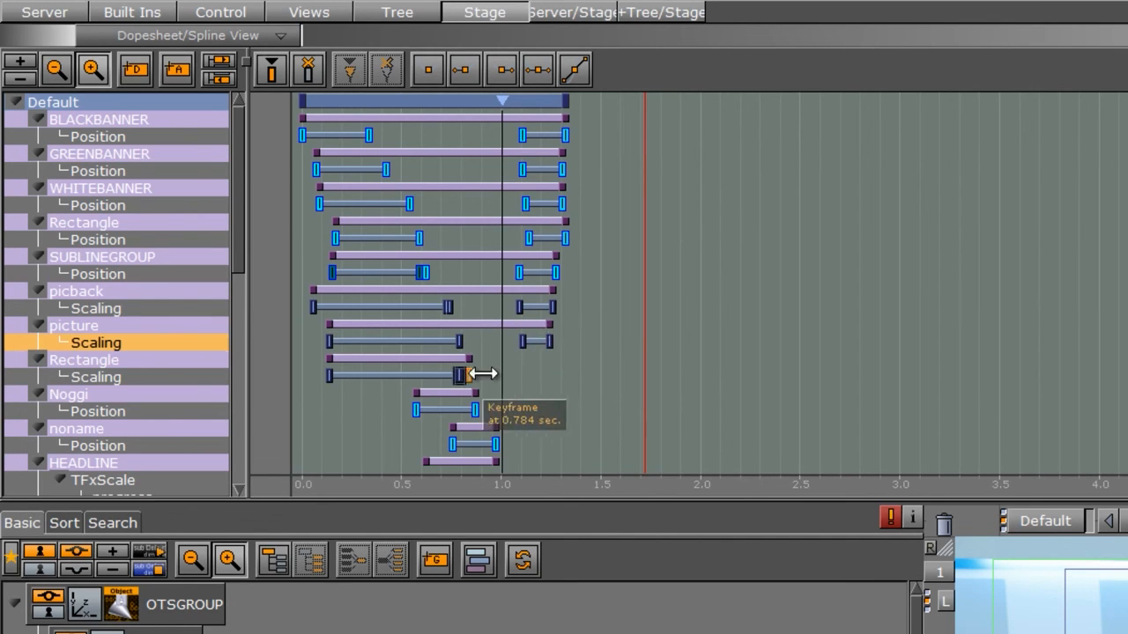
left_click_drag(459, 377, 529, 376, "ctrl")
left_click_drag(330, 377, 565, 377, "ctrl")
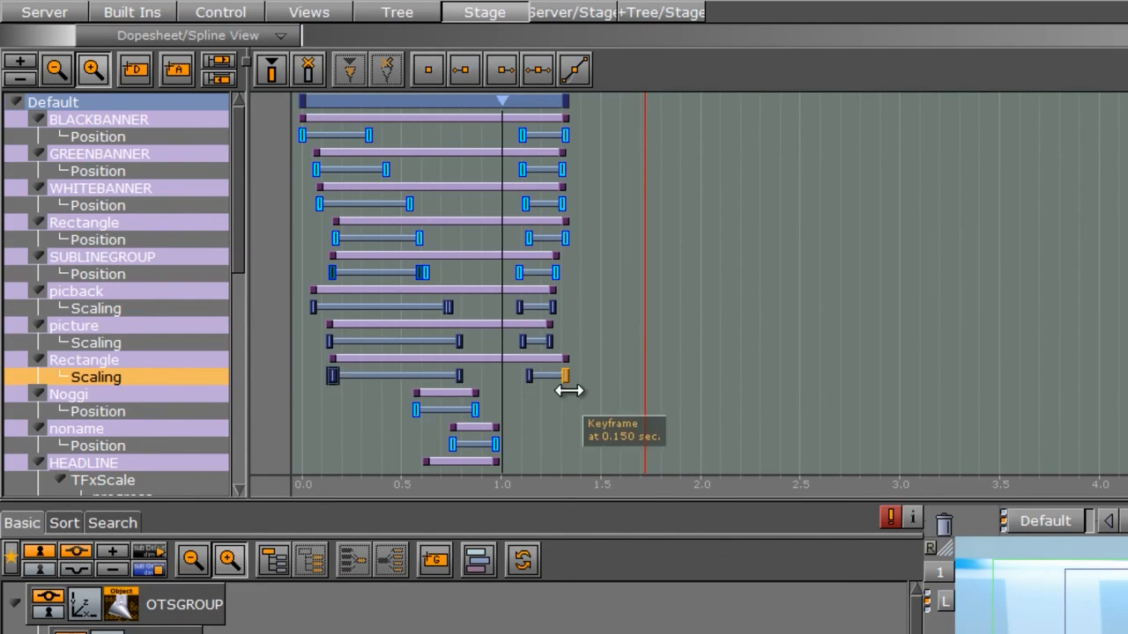
- Copy the Noggi and noname position keyframes and the HEADLINE, subLINE and dropline progress keyframes in reverse after the stop point
left_click_drag(498, 408, 527, 409, "ctrl")
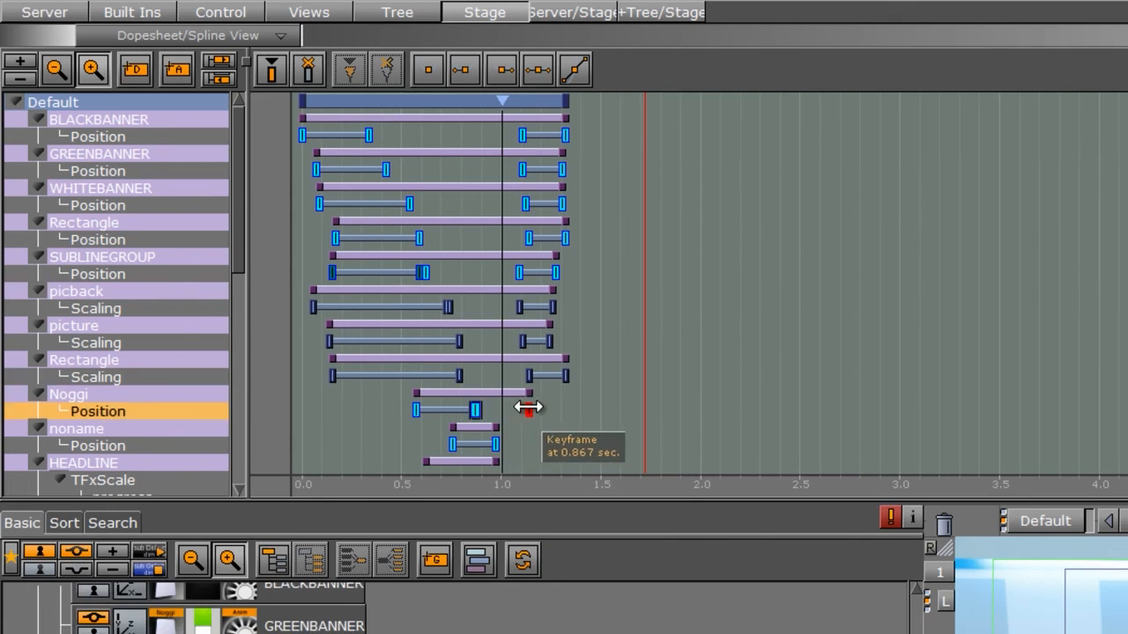
left_click_drag(426, 409, 550, 411, "ctrl")
scroll(666, 264, "down", 5)
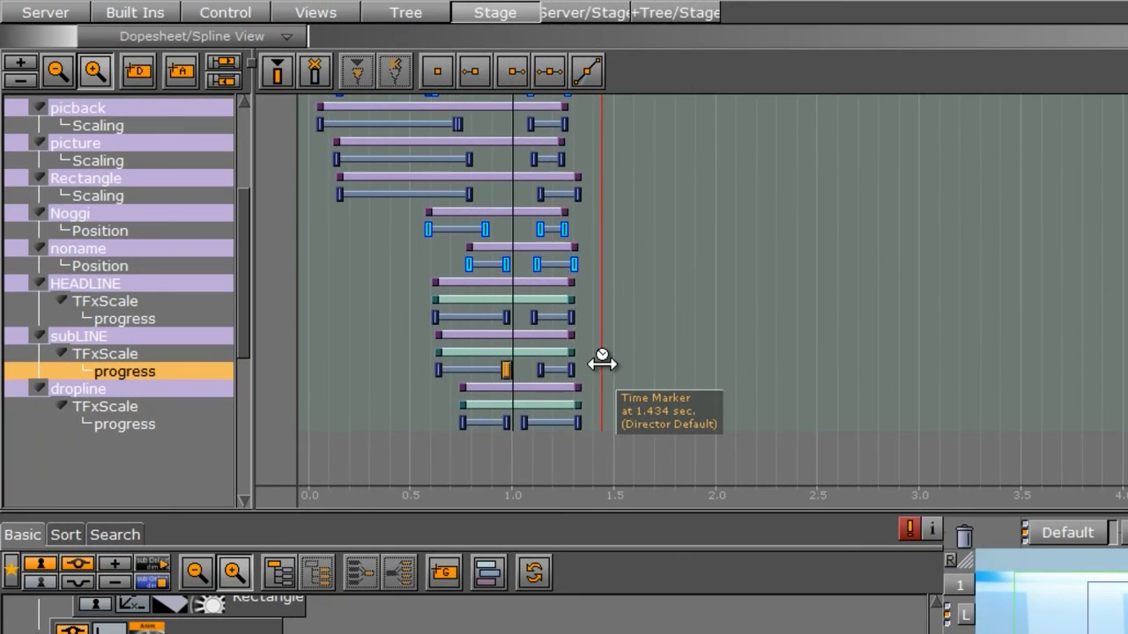
- Scrub the time marker through the out animation and return it to 0 seconds
mouse_move(600, 361)
left_mouse_down()
mouse_move(512, 376)
mouse_move(568, 376)
left_mouse_up()
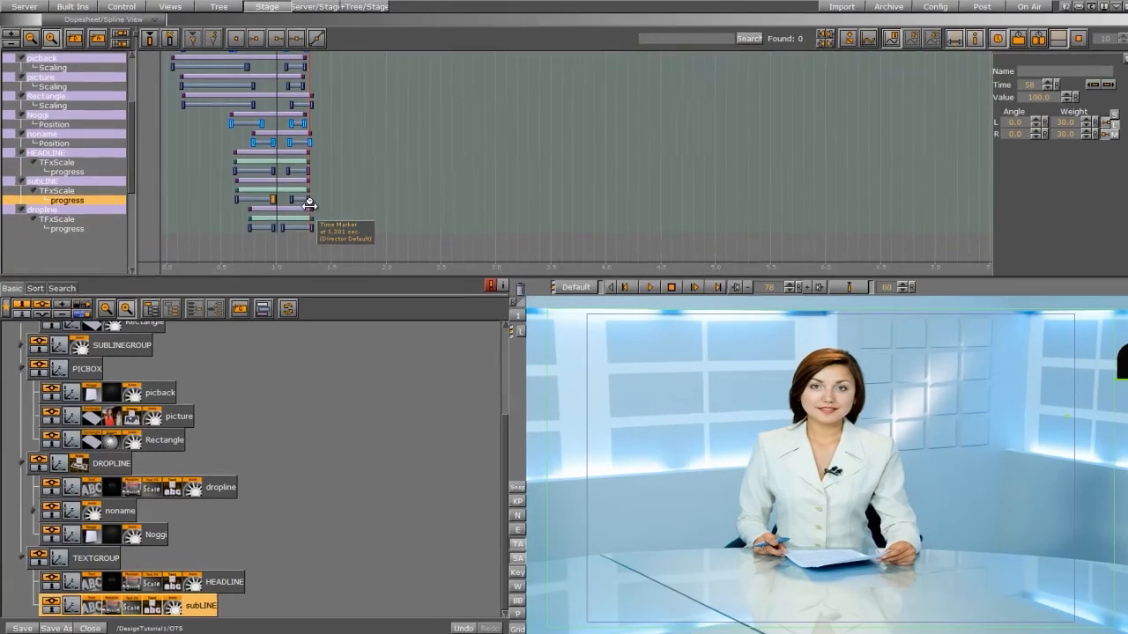
left_click_drag(572, 378, 579, 378)
left_click_drag(310, 204, 165, 199)
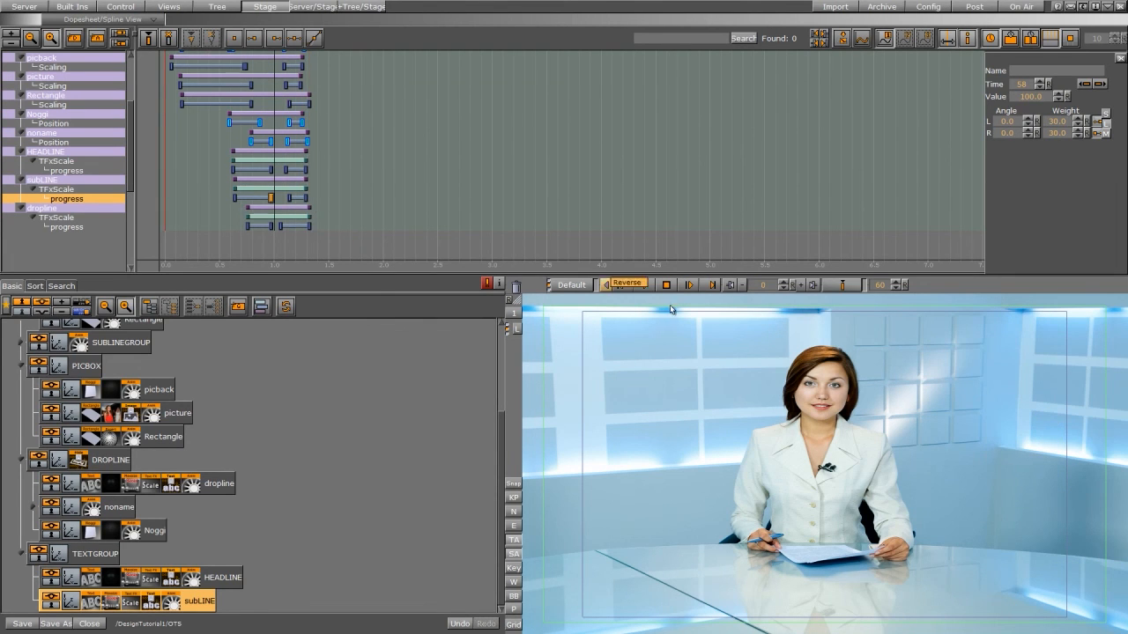
- Play the animation to its stop point, continue it through the out animation and save the scene
left_click(25, 7)
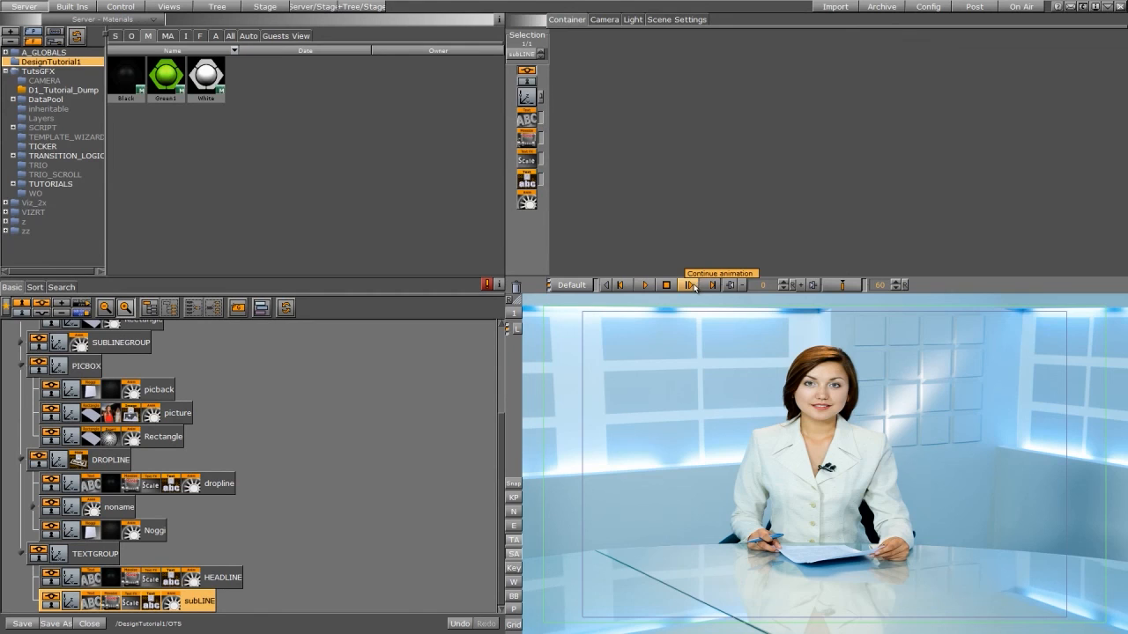
left_click(645, 285)
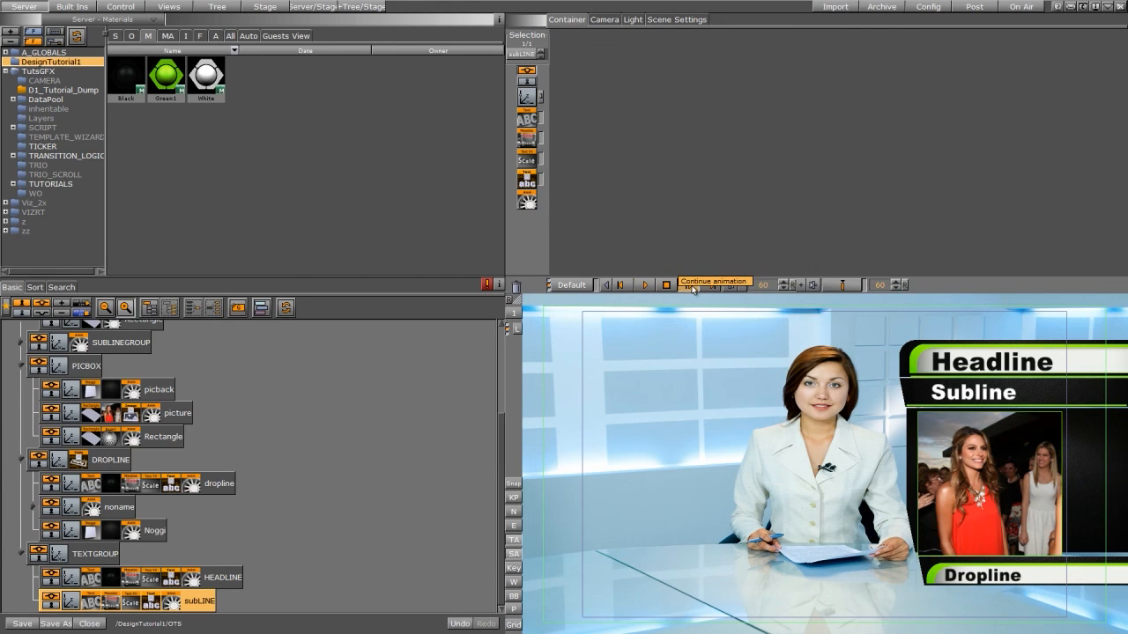
left_click(693, 287)
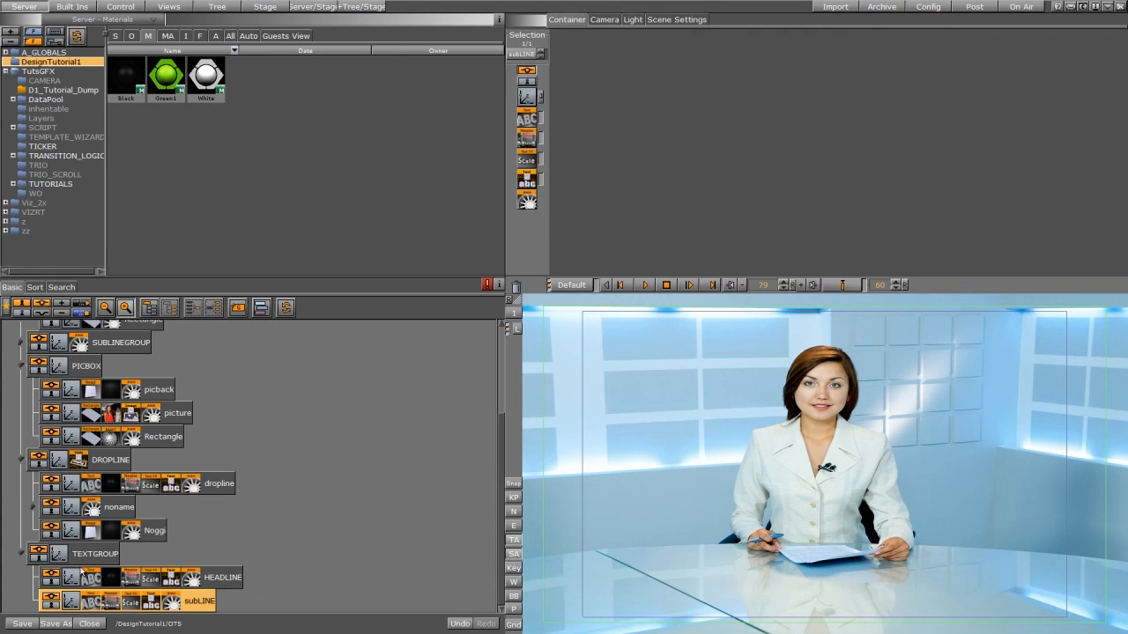
left_click(19, 623)
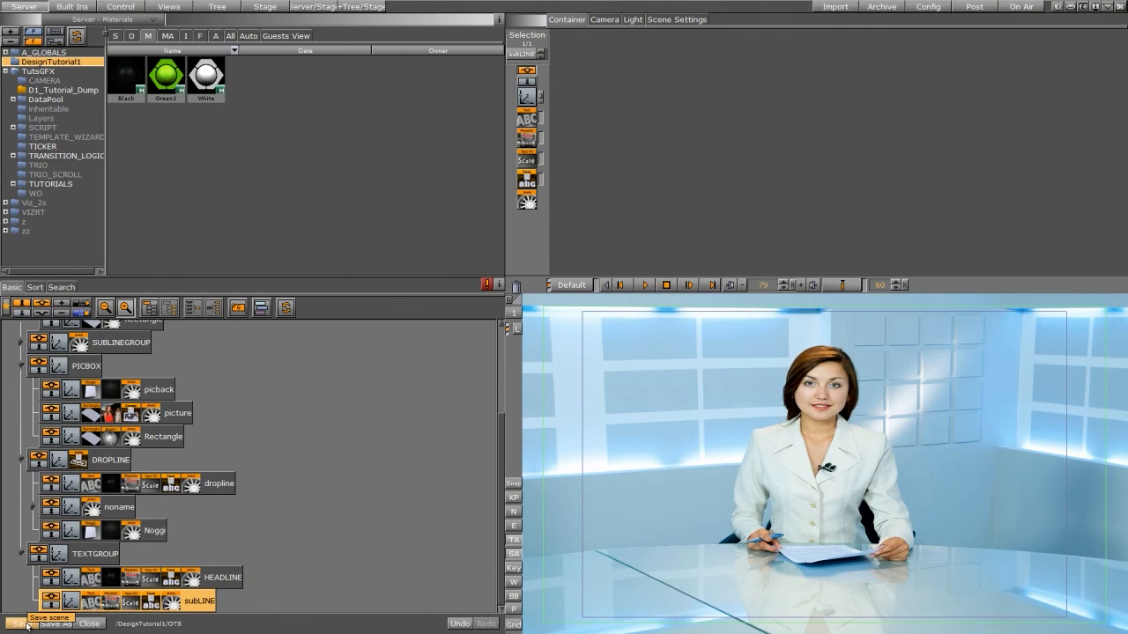